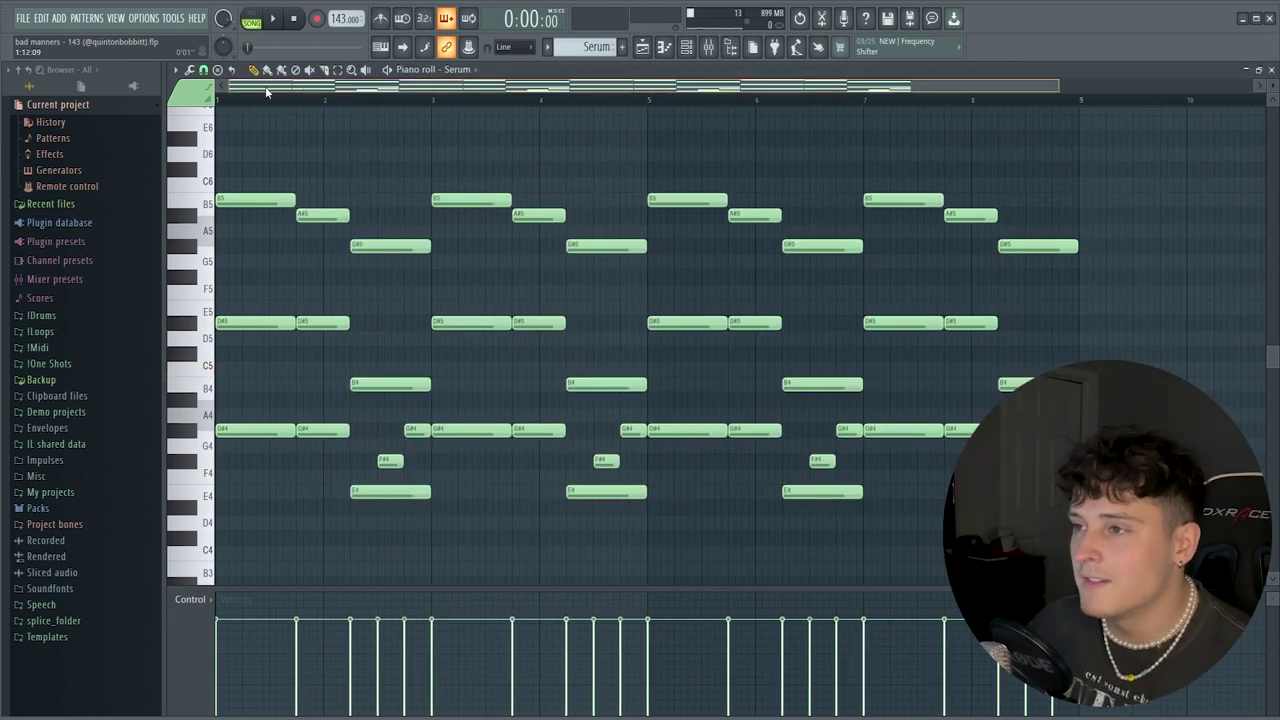
# Play back the Serum #3 melody in the piano roll, then stop it
pyautogui.scroll(-2, 331, 106)
pyautogui.press('space')
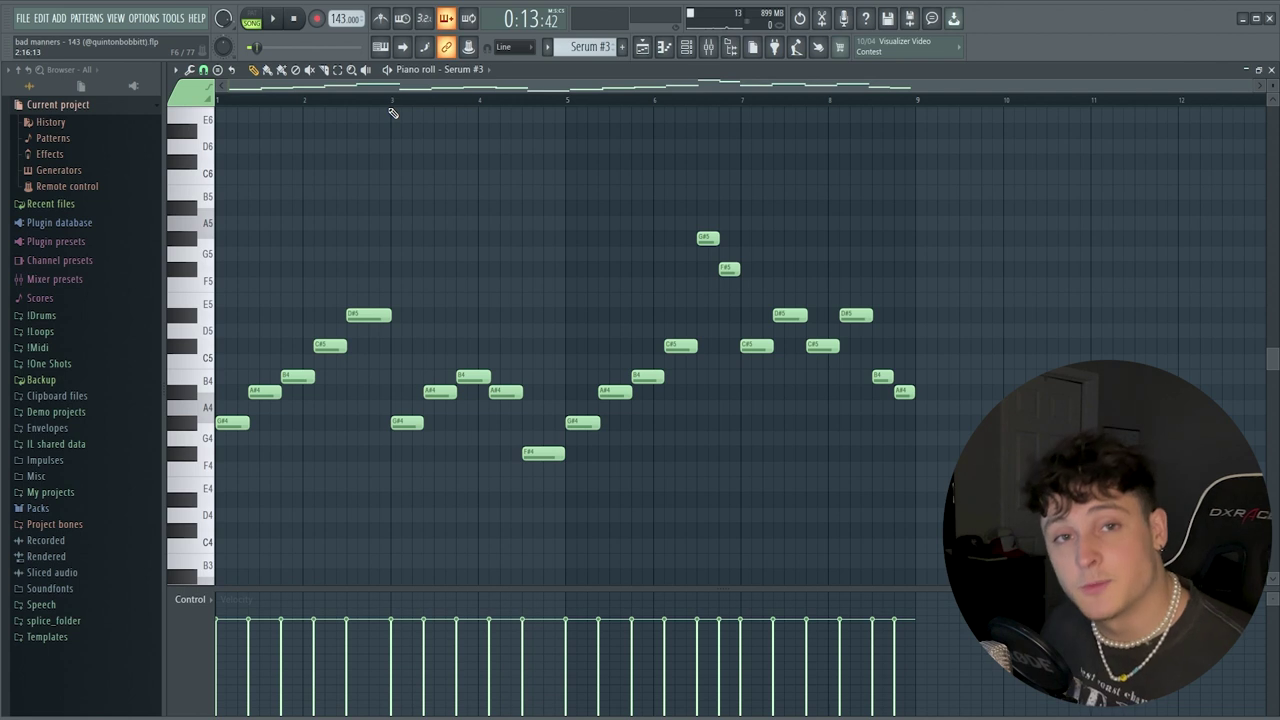
pyautogui.press('space')
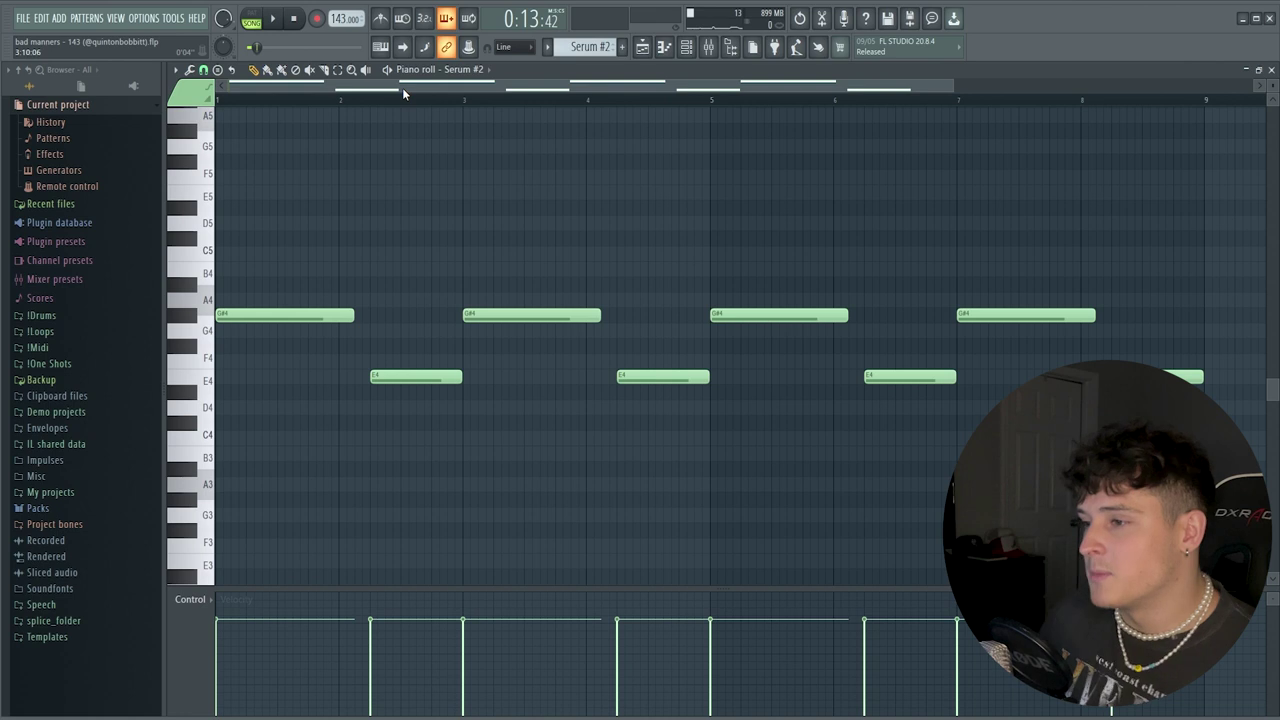
# Audition the Serum #2 G#4/E4 pattern, then switch to the Playlist with F5
pyautogui.moveTo(289, 246); pyautogui.dragTo(814, 474)
pyautogui.click(644, 453)
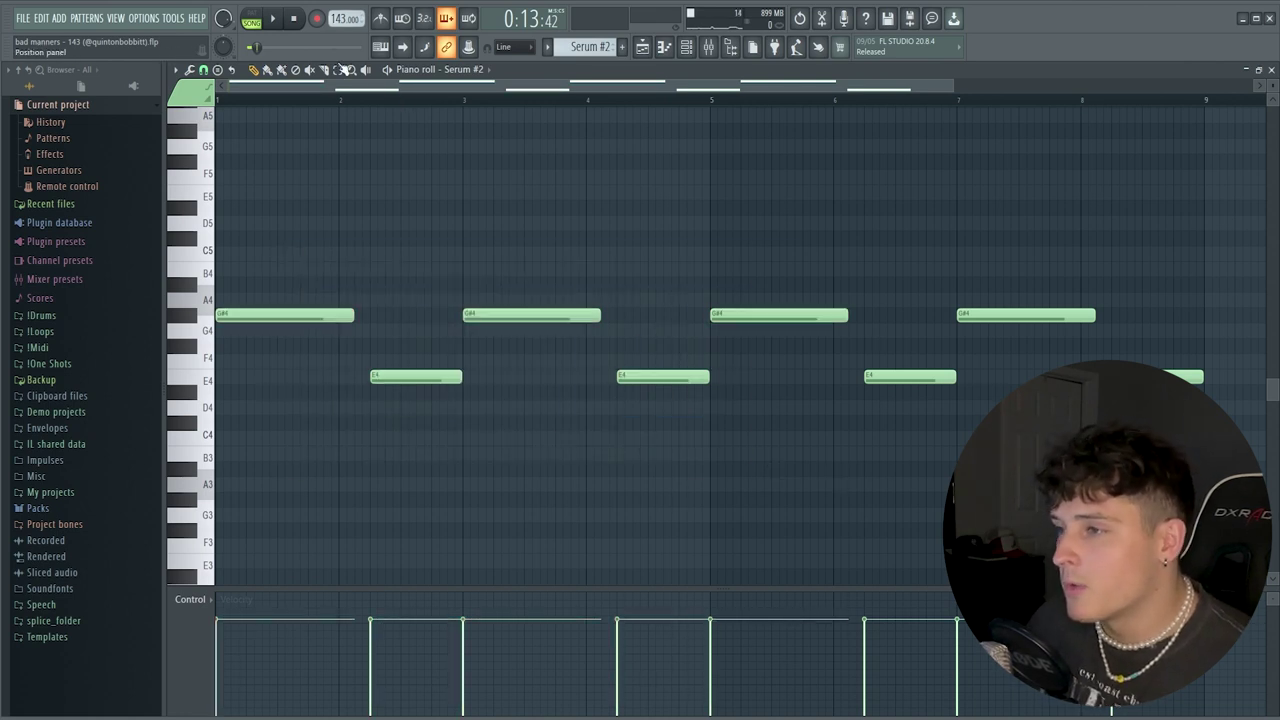
pyautogui.scroll(-2, 363, 100)
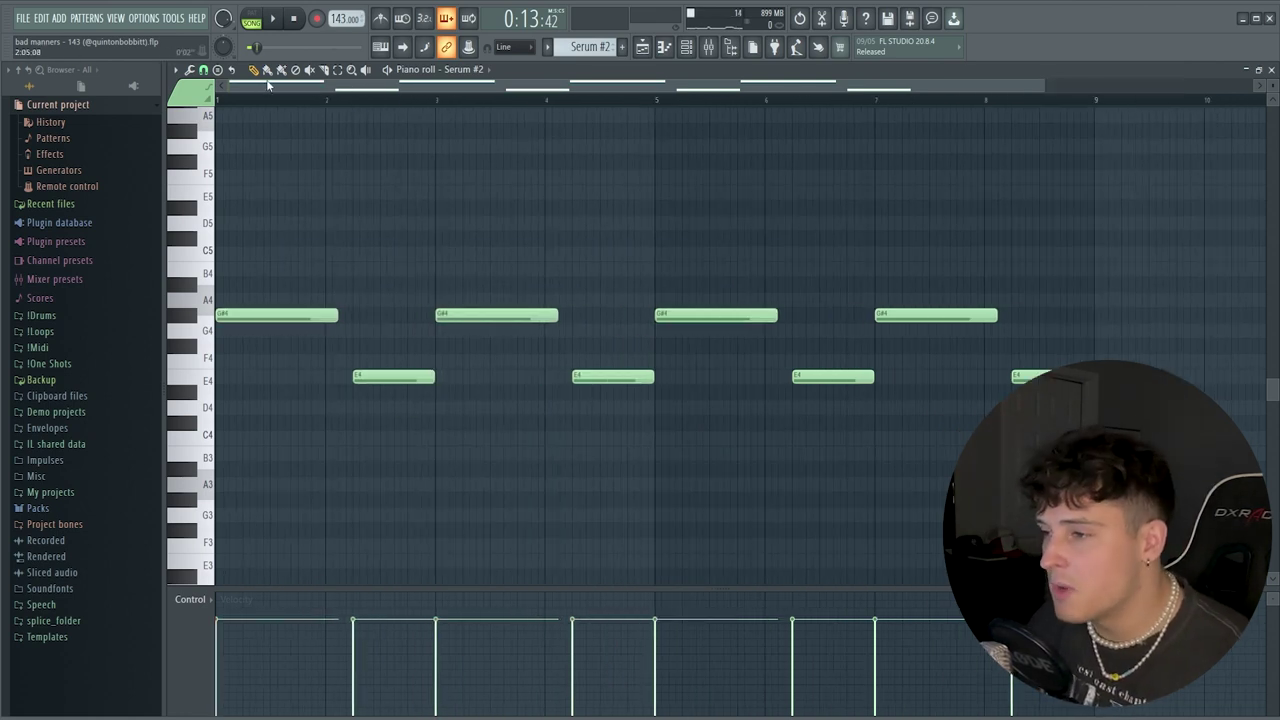
pyautogui.scroll(2, 279, 111)
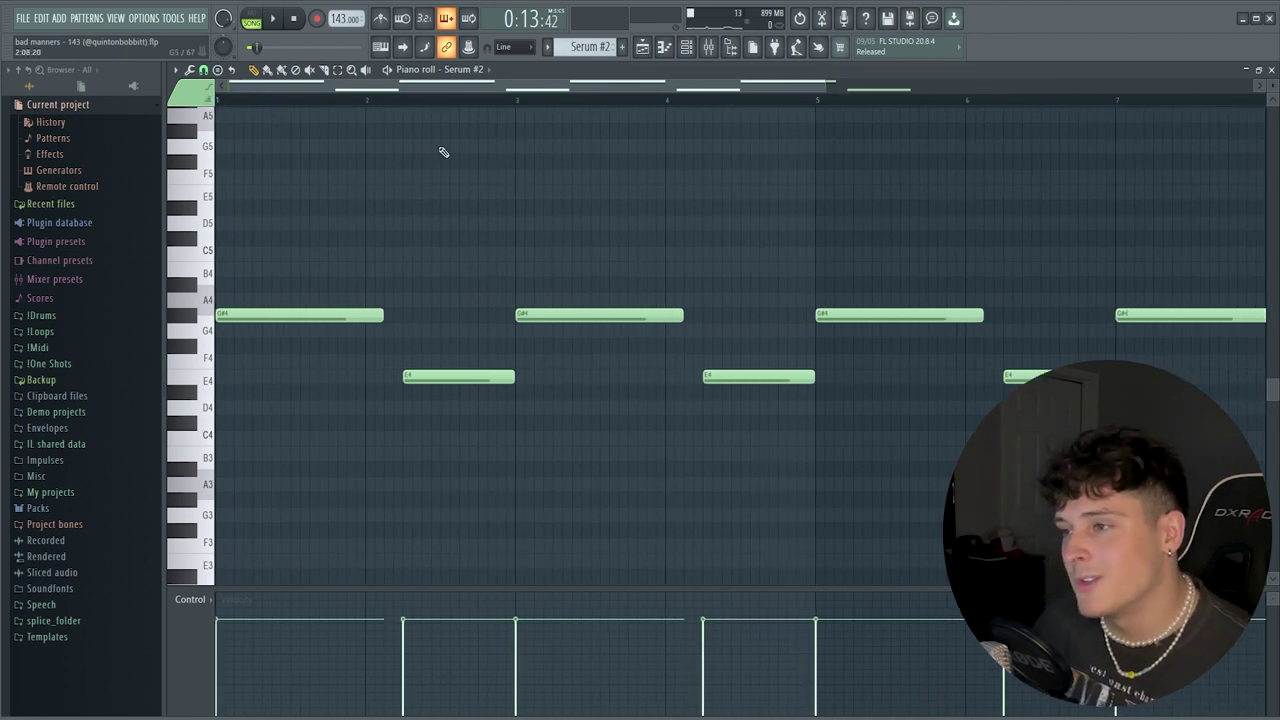
pyautogui.press('space')
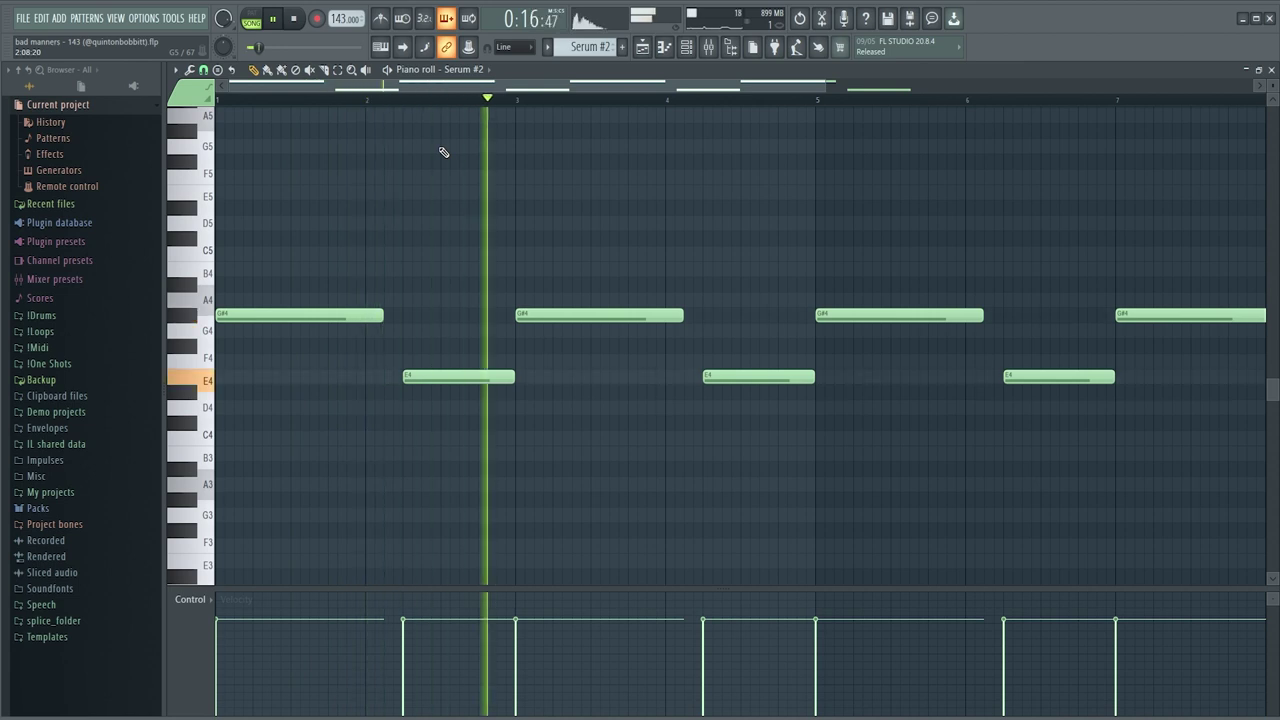
pyautogui.press('space')
pyautogui.press('F5')
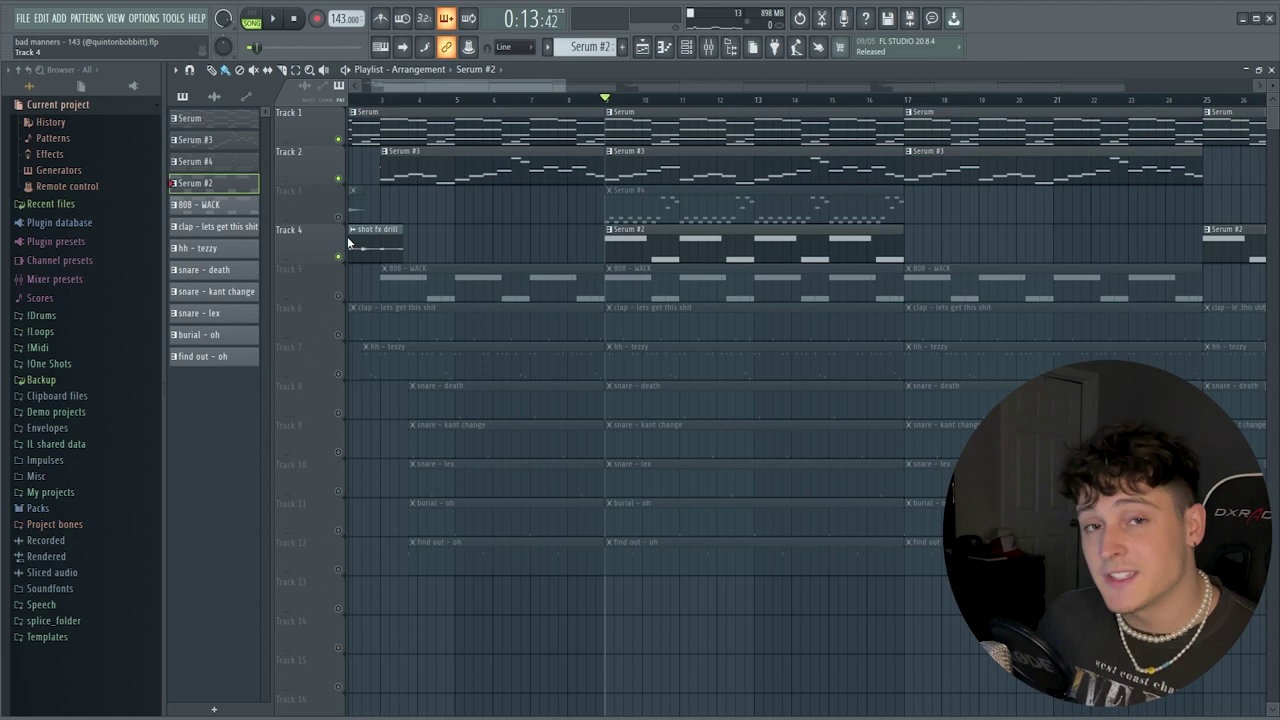
# Play the Playlist arrangement from bar 9
pyautogui.press('space')
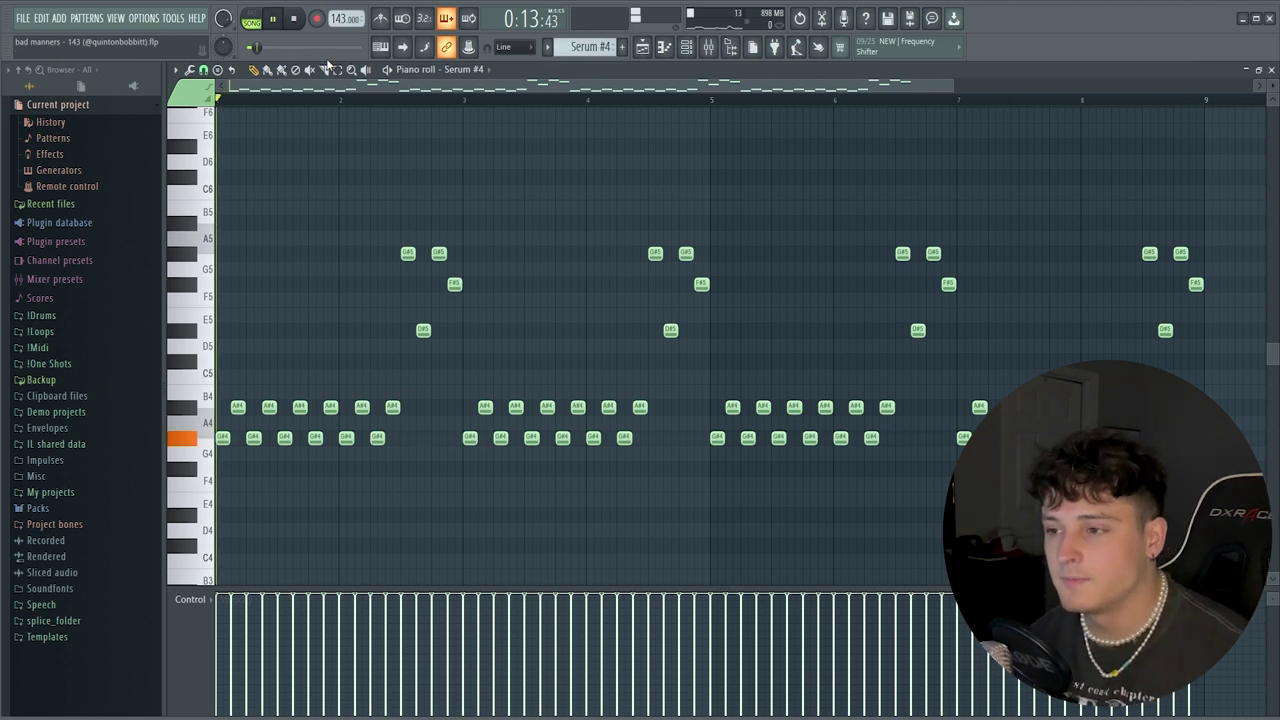
# Play the Serum #4 melody, then unsolo Track 3 so all four melodies play
pyautogui.press('space')
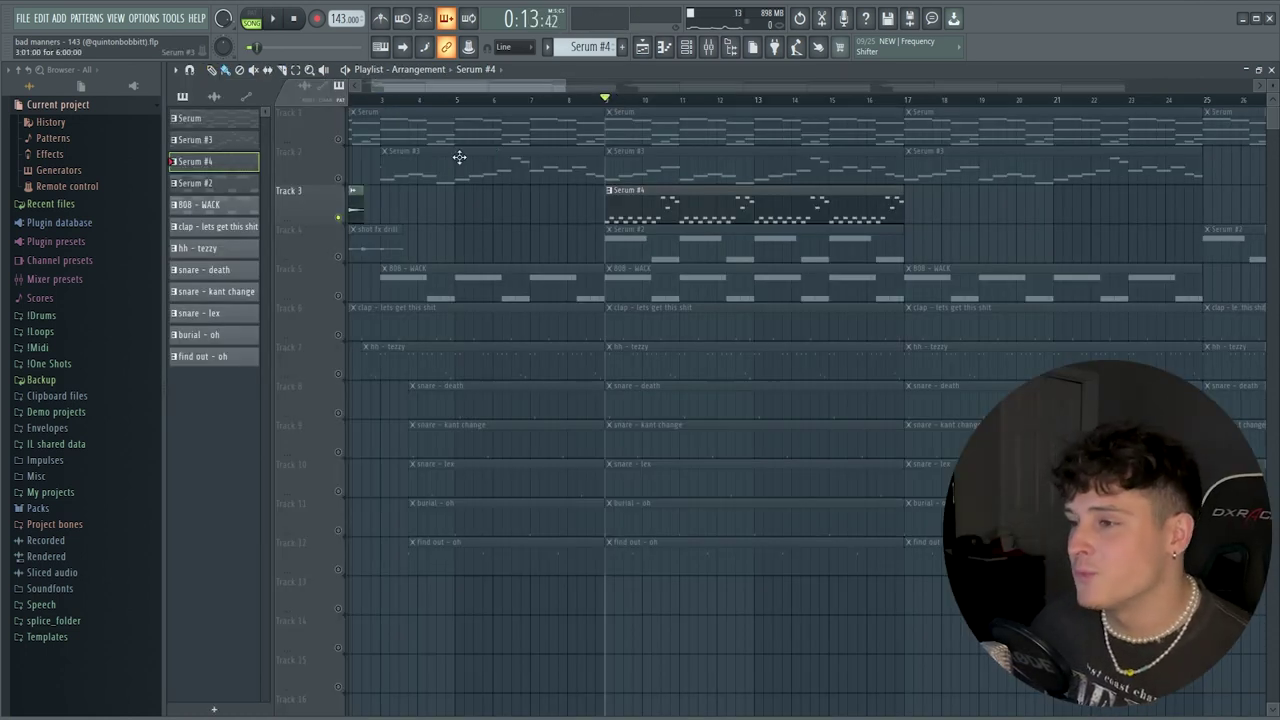
pyautogui.click(339, 217)
pyautogui.scroll(2, 349, 223)
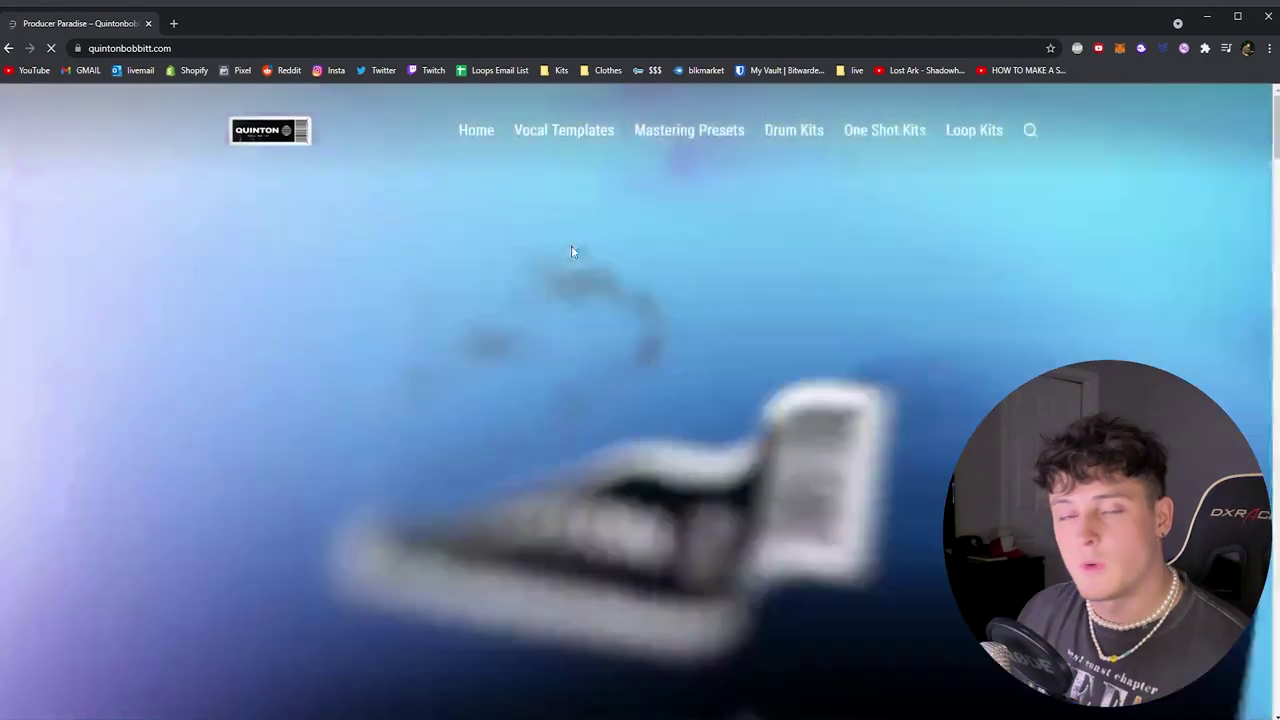
# Dismiss the discount popup and open the CYBËR Sound Kit page, priced $47.00
pyautogui.scroll(-8, 646, 295)
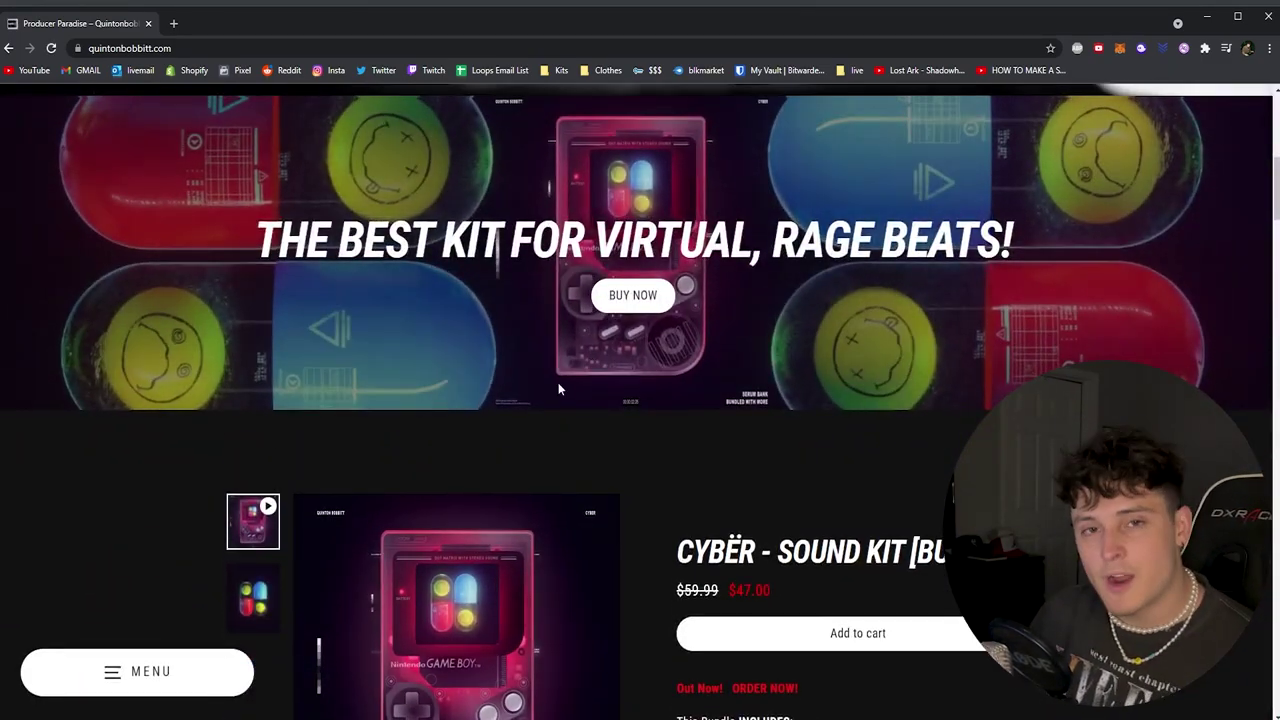
pyautogui.click(658, 172)
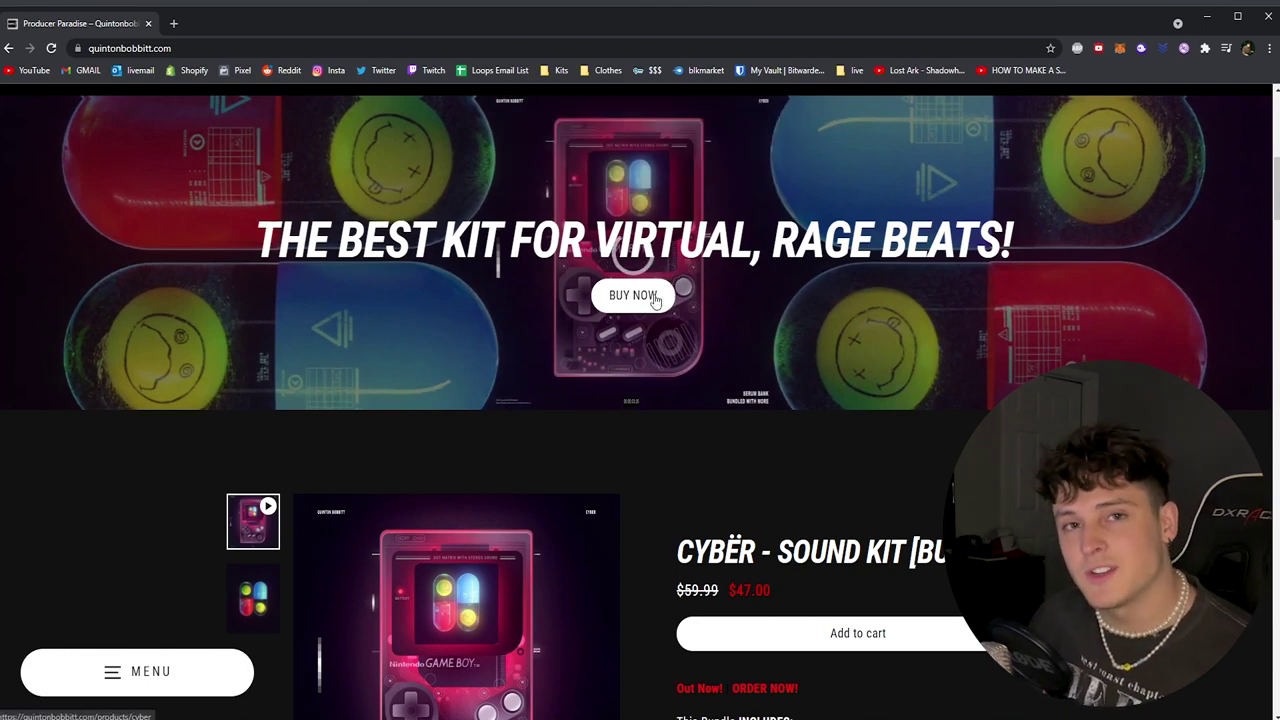
pyautogui.scroll(1, 658, 318)
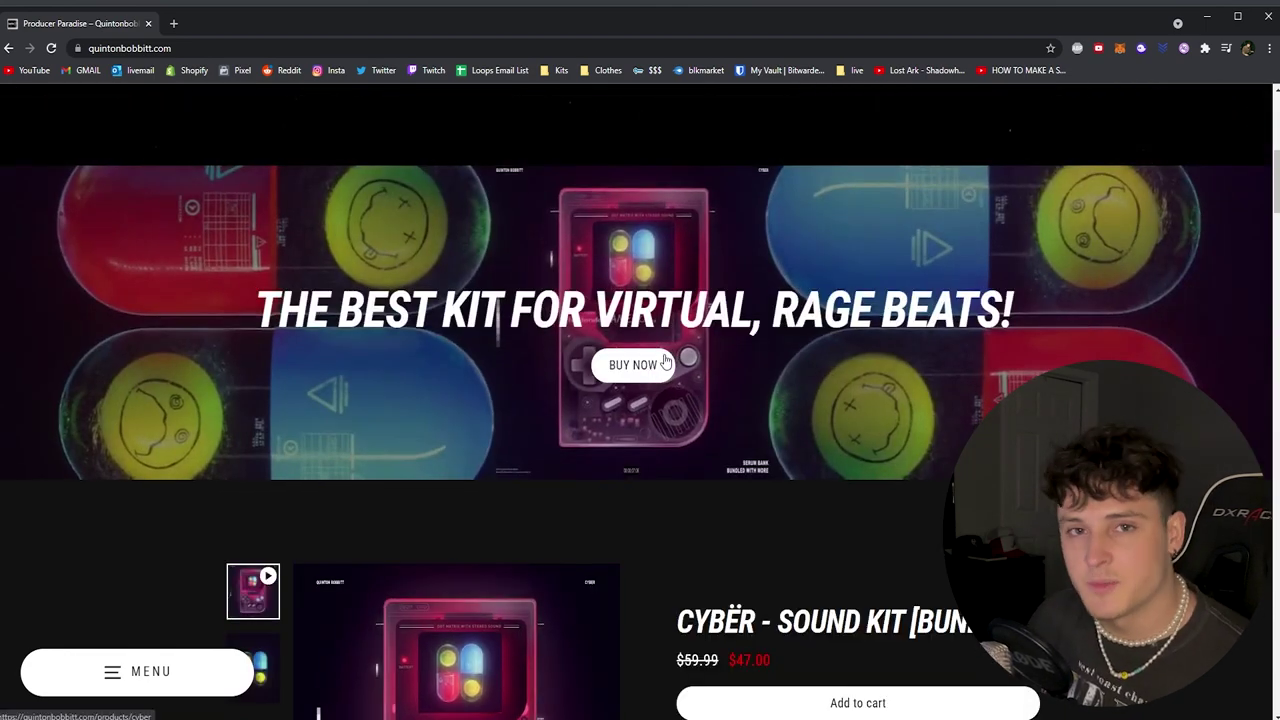
pyautogui.click(666, 362)
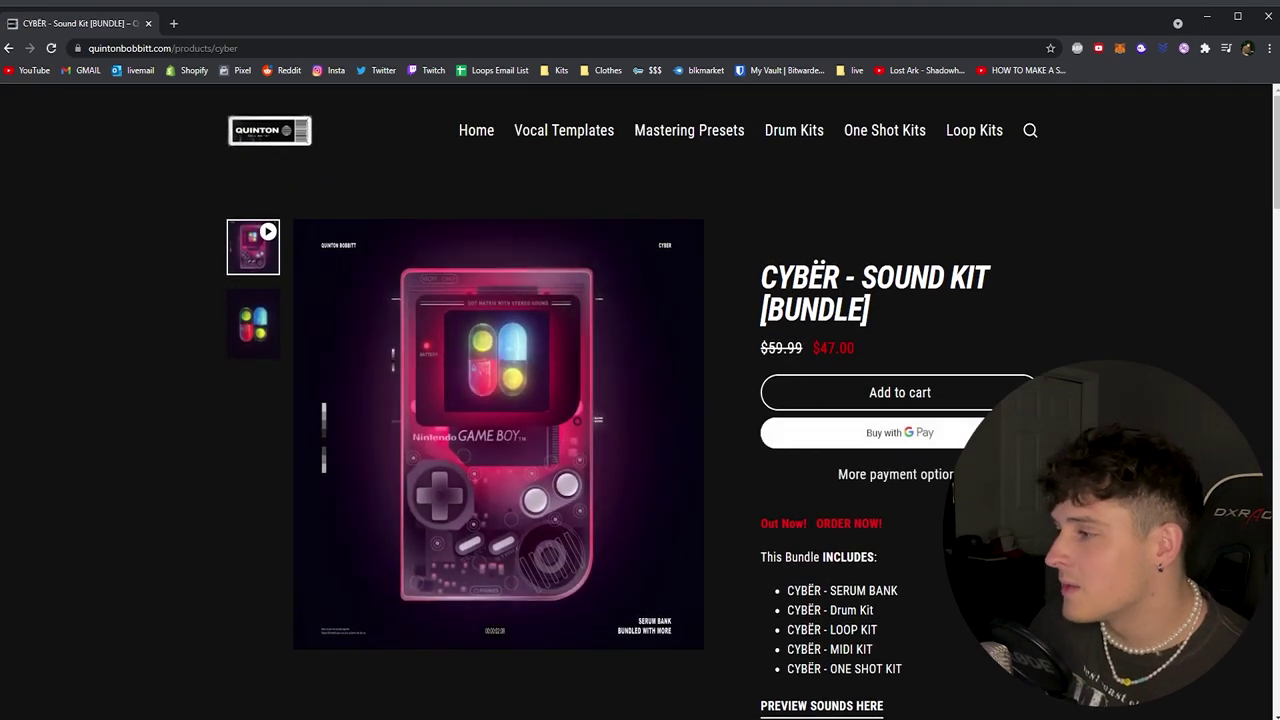
pyautogui.scroll(-5, 398, 440)
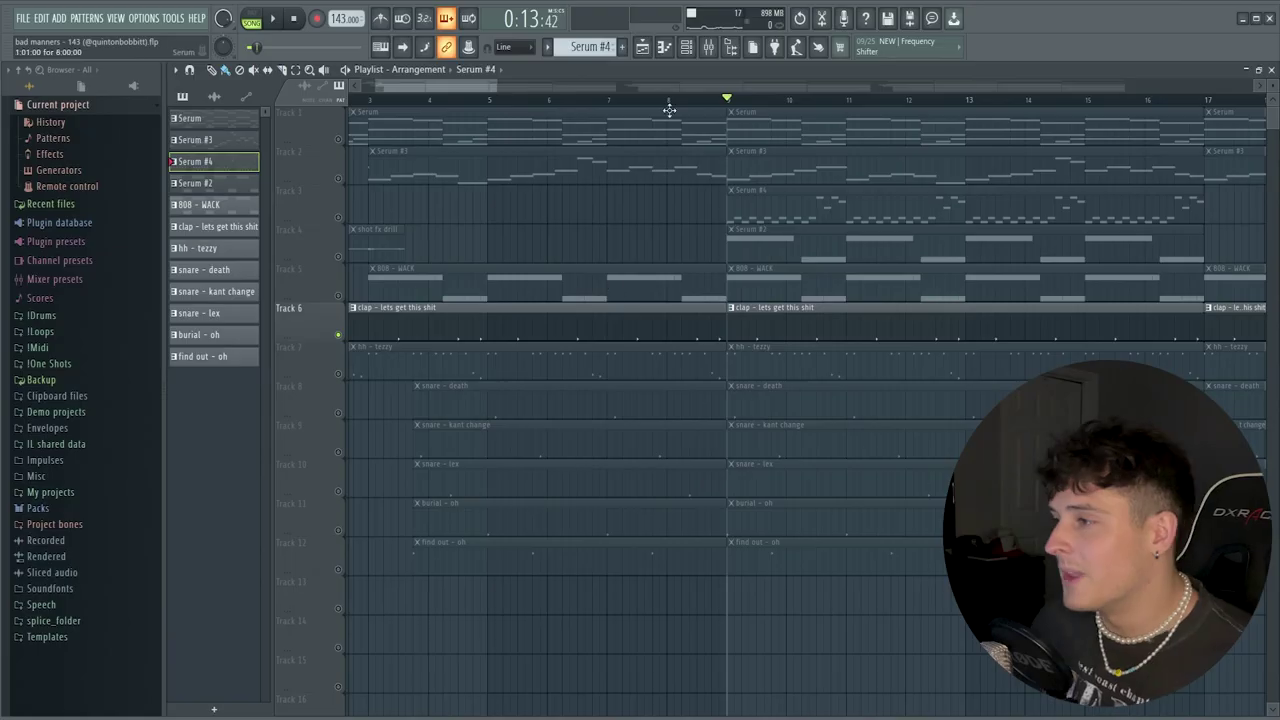
# Play from bar 9 and unmute the hh - tezzy, burial - oh, find out - oh and 808 - WACK tracks
pyautogui.scroll(-3, 517, 85)
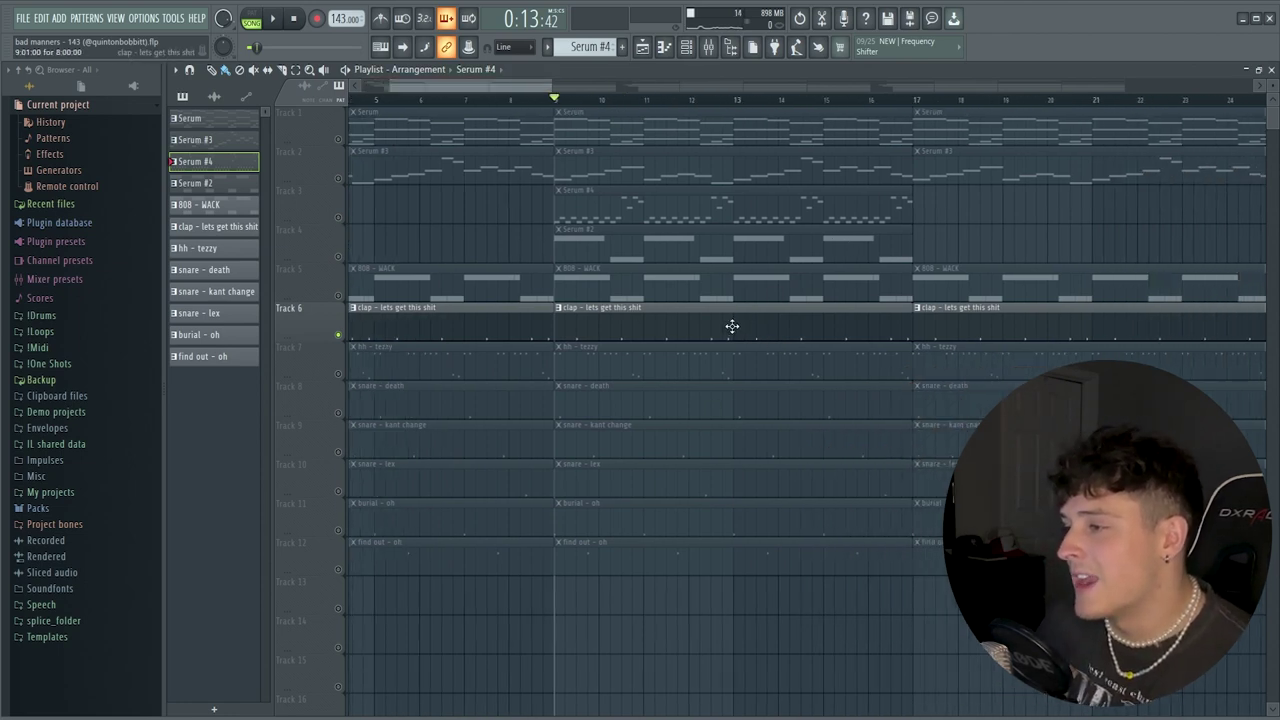
pyautogui.press('space')
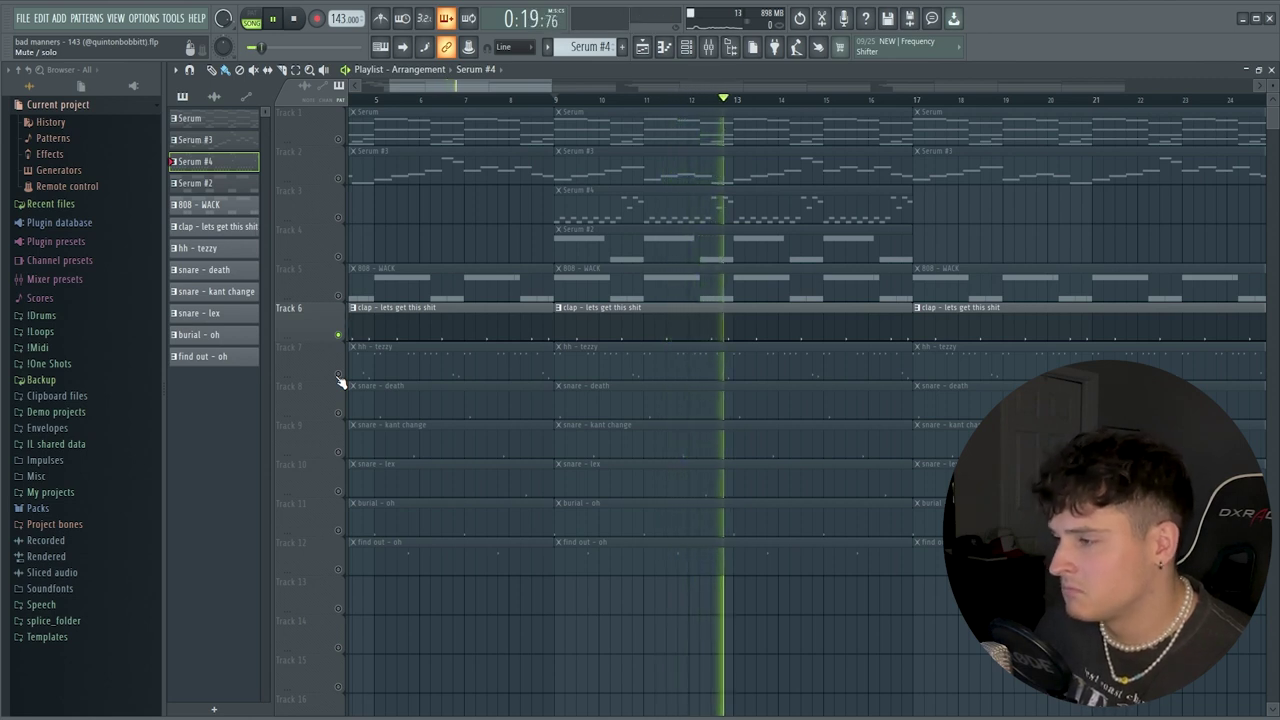
pyautogui.click(338, 376)
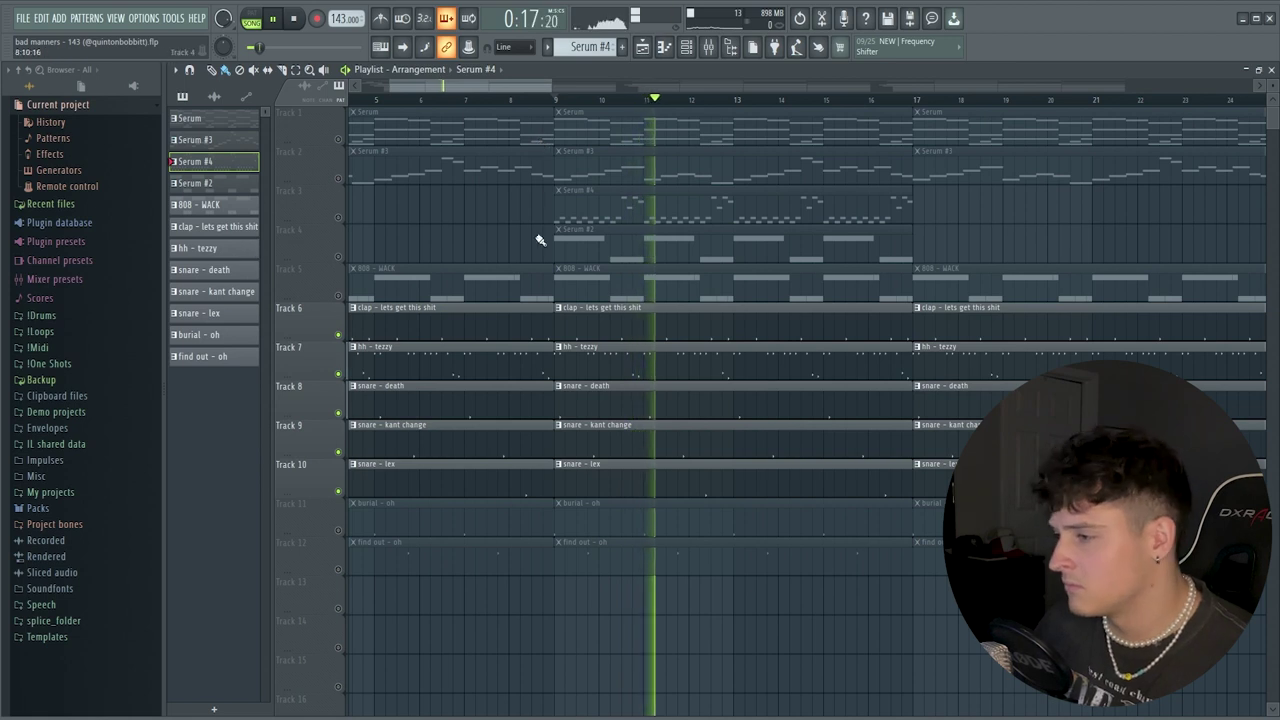
pyautogui.click(338, 531)
pyautogui.click(338, 569)
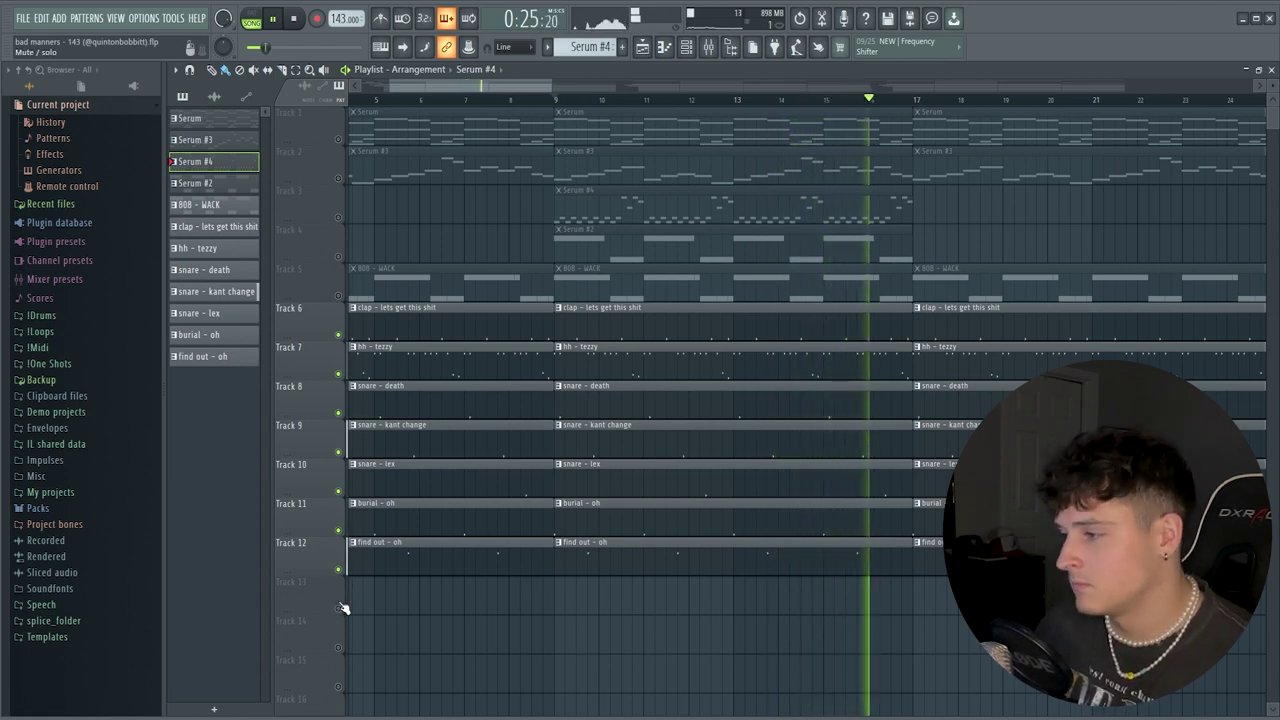
pyautogui.click(338, 297)
# Replay the full beat from bar 9, then stop playback
pyautogui.press('space')
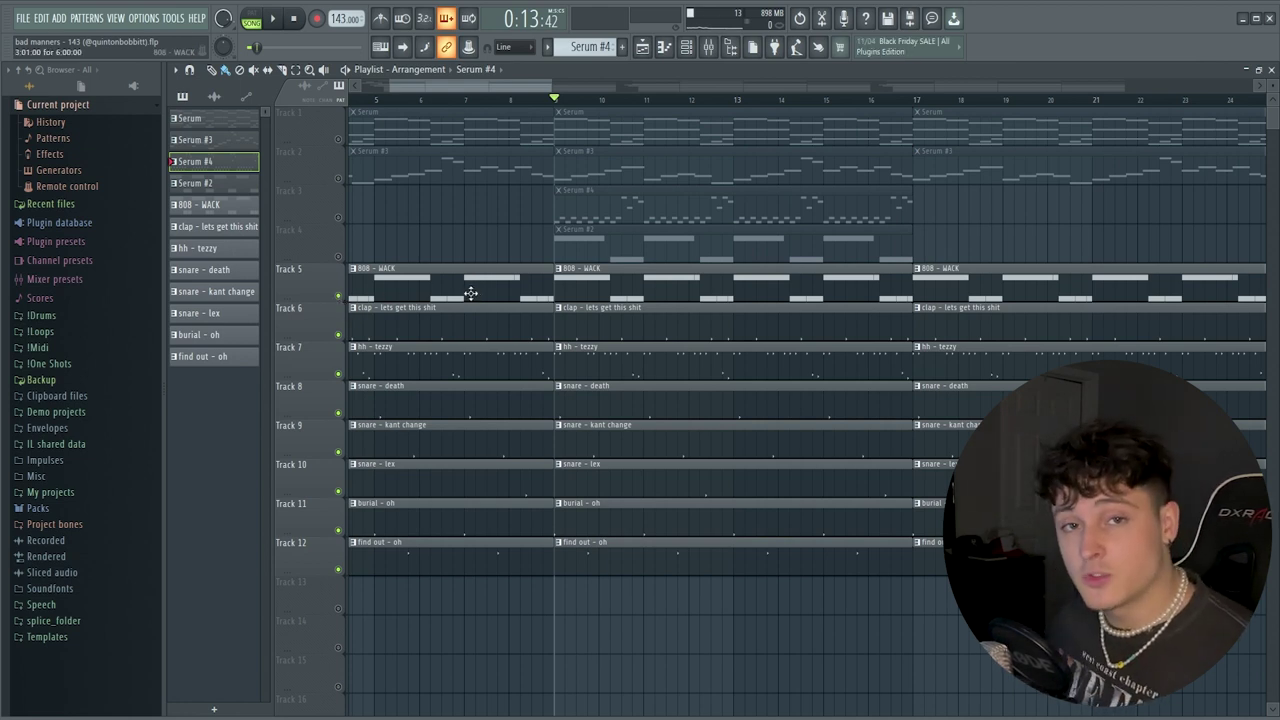
pyautogui.press('space')
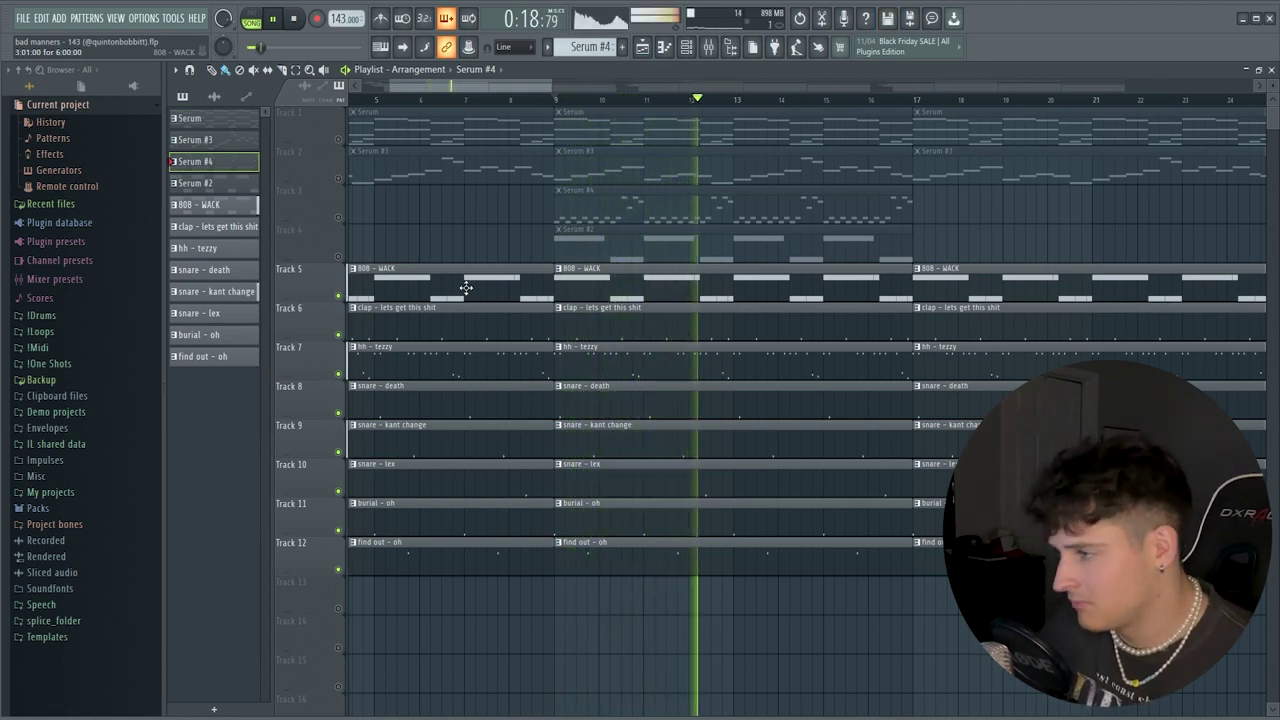
pyautogui.press('space')
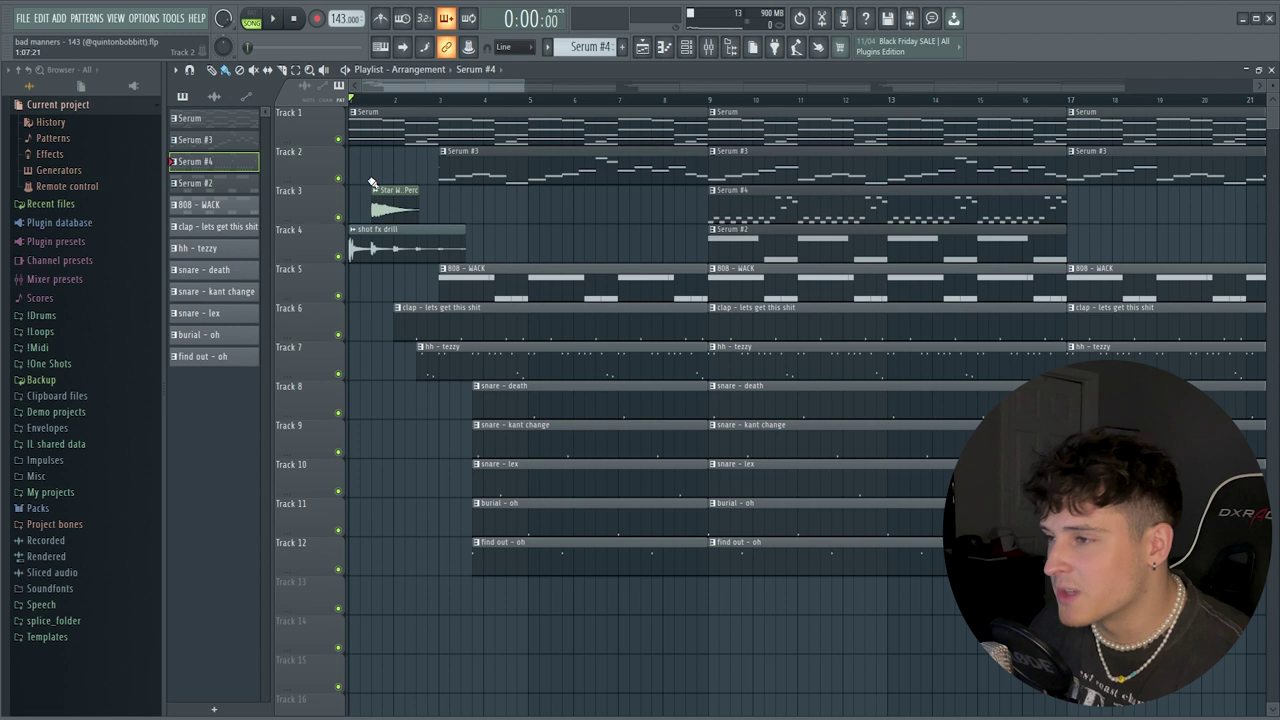
pyautogui.moveTo(378, 148); pyautogui.dragTo(400, 215)
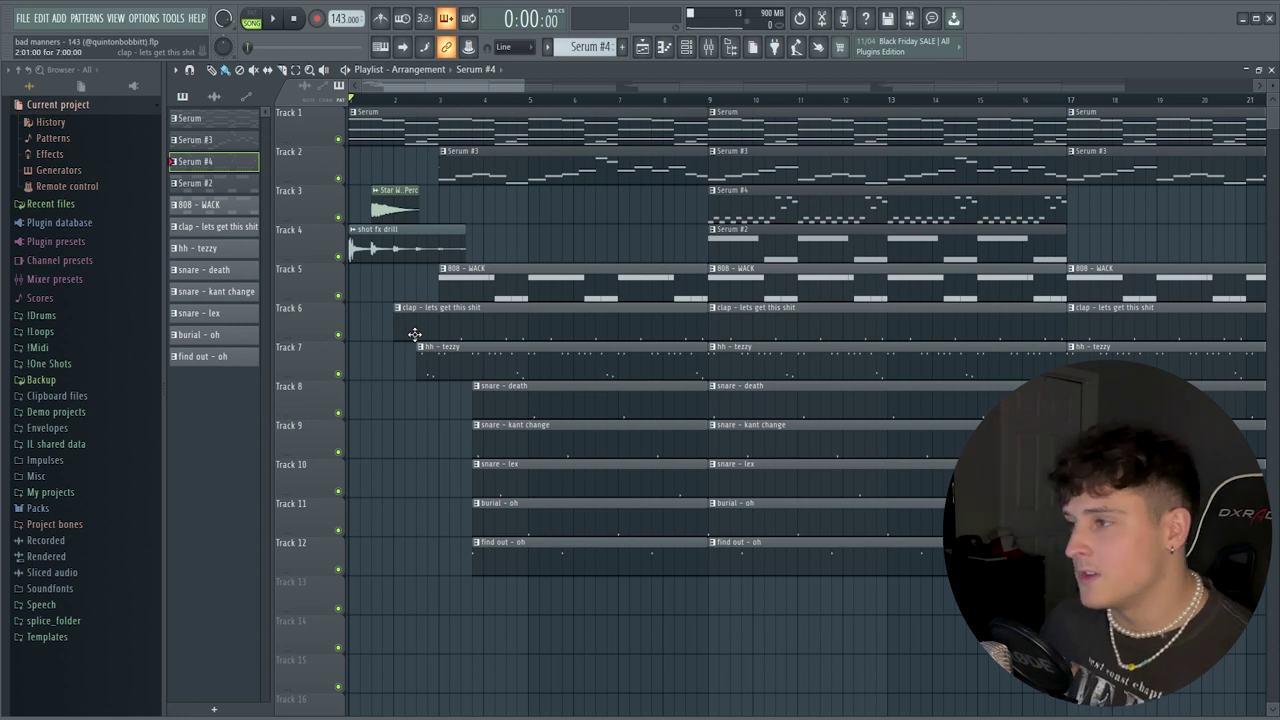
pyautogui.moveTo(746, 650); pyautogui.dragTo(1110, 185)
pyautogui.click(1114, 208)
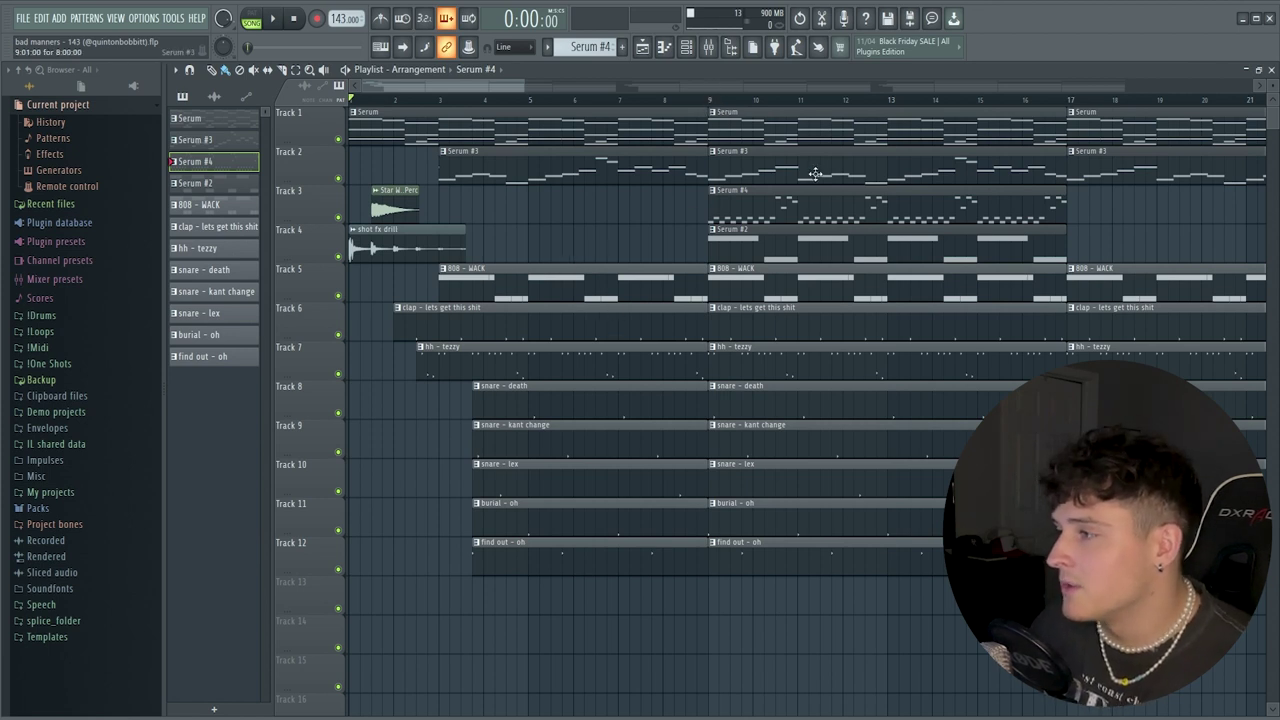
pyautogui.click(742, 244)
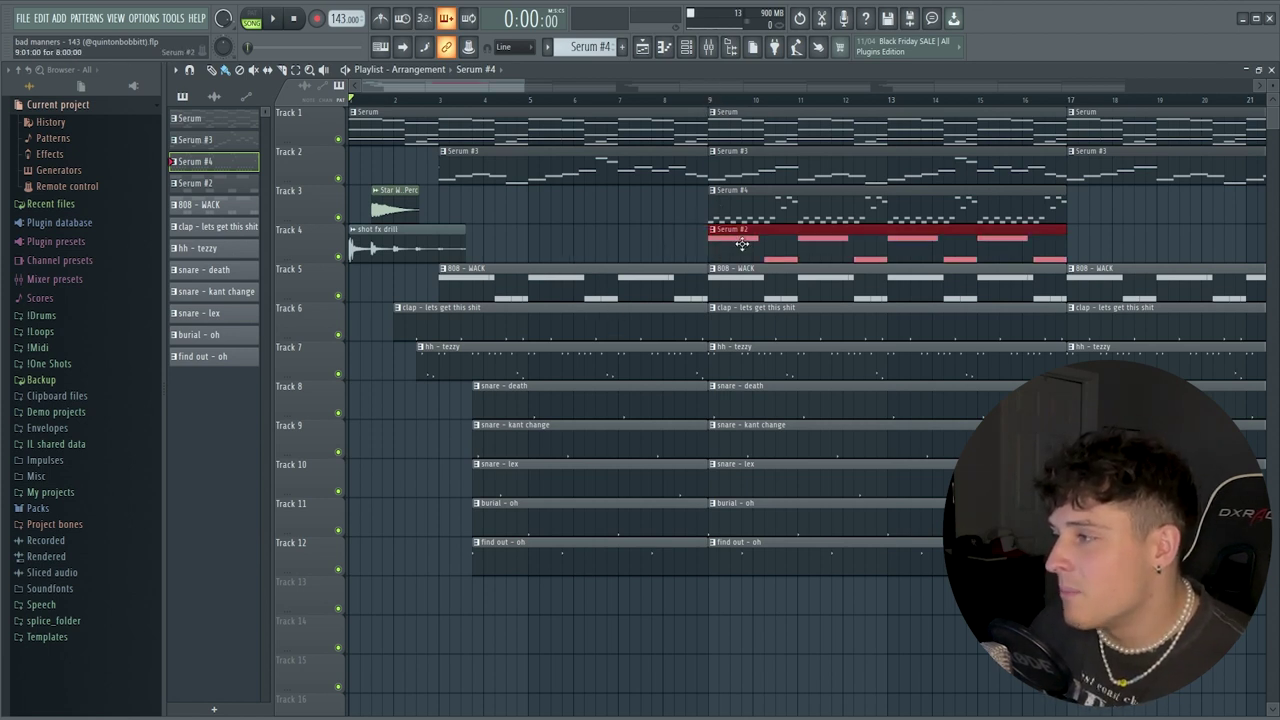
pyautogui.click(698, 240)
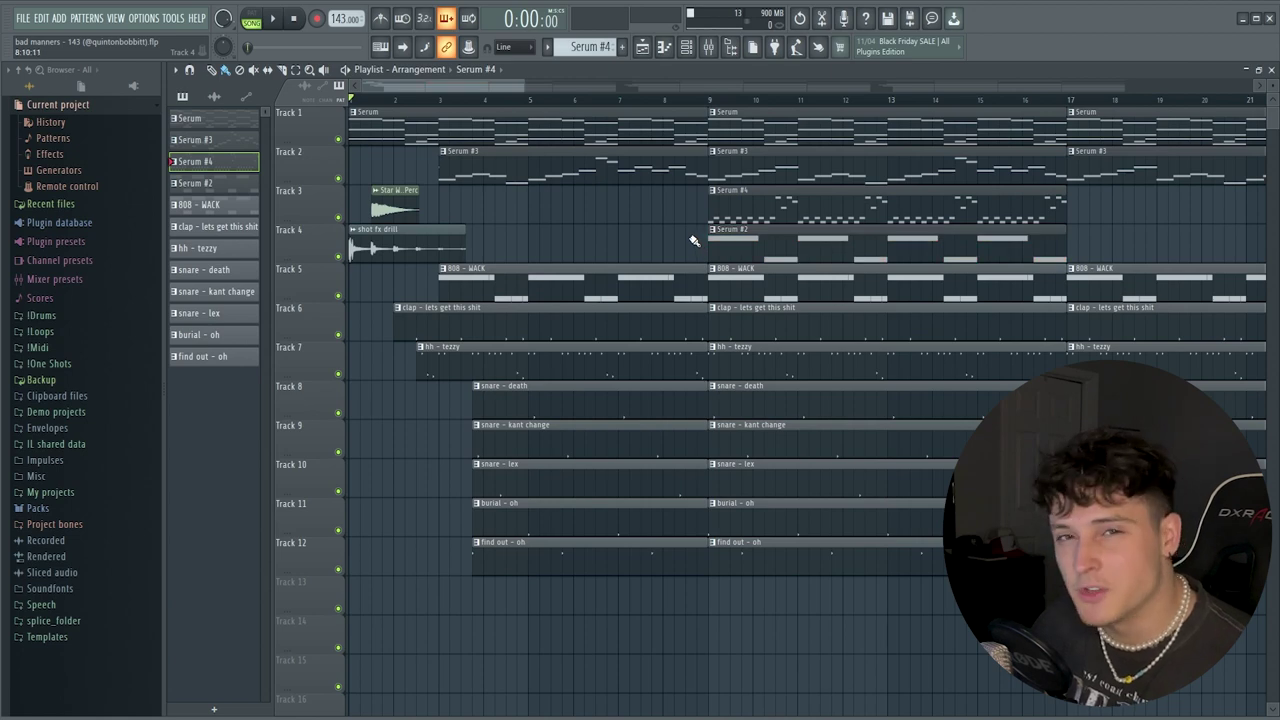
pyautogui.hotkey('ctrl', 'a')
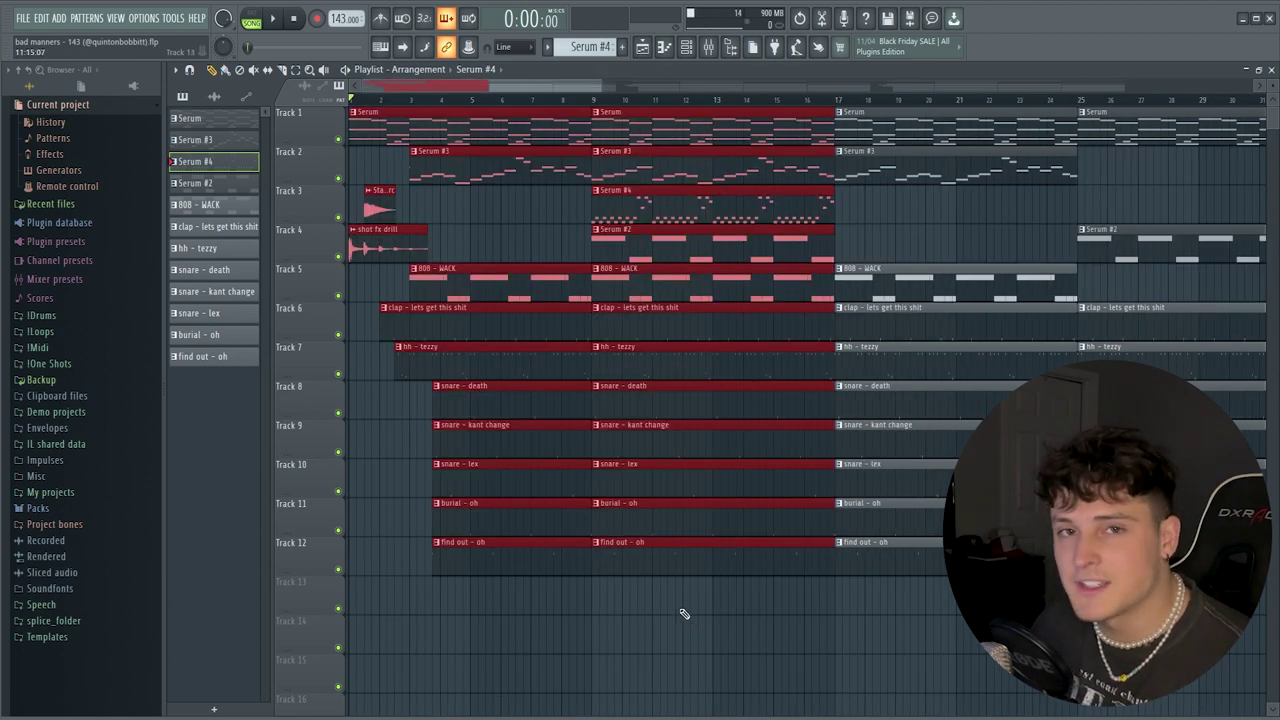
# Clear the clip selection and play the song from bar 1
pyautogui.moveTo(733, 609); pyautogui.dragTo(416, 88)
pyautogui.click(495, 216)
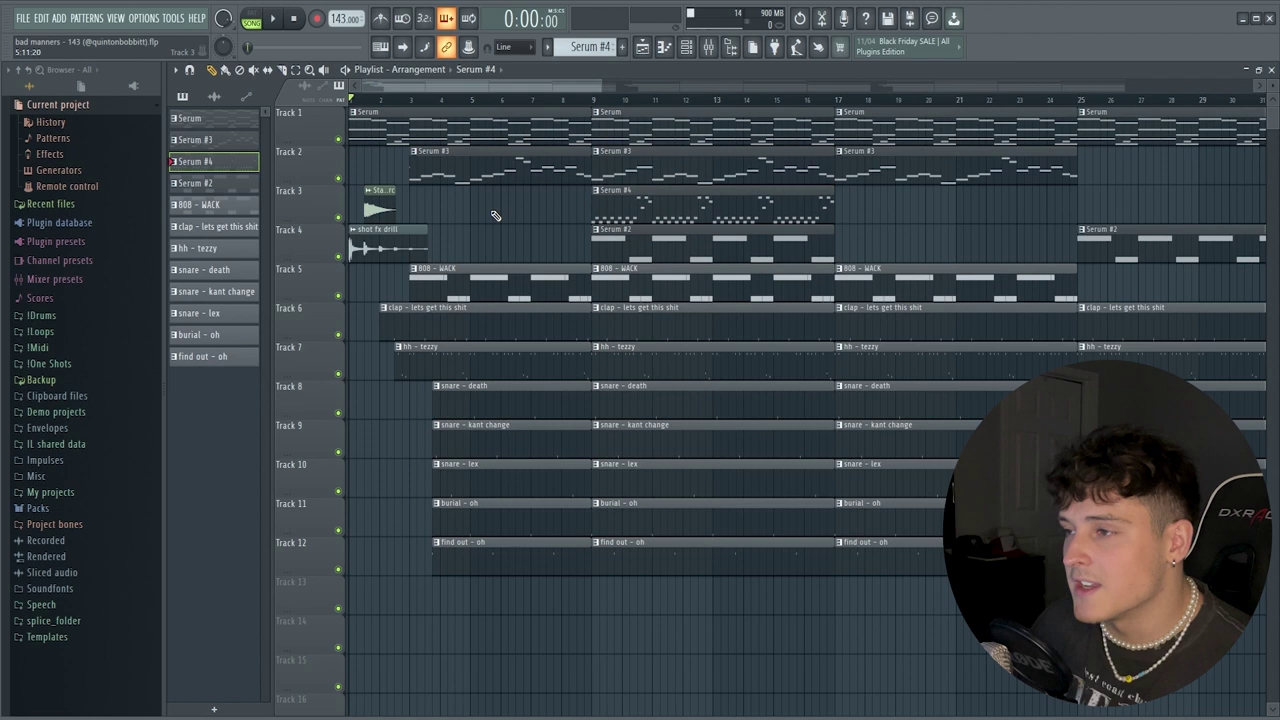
pyautogui.press('space')
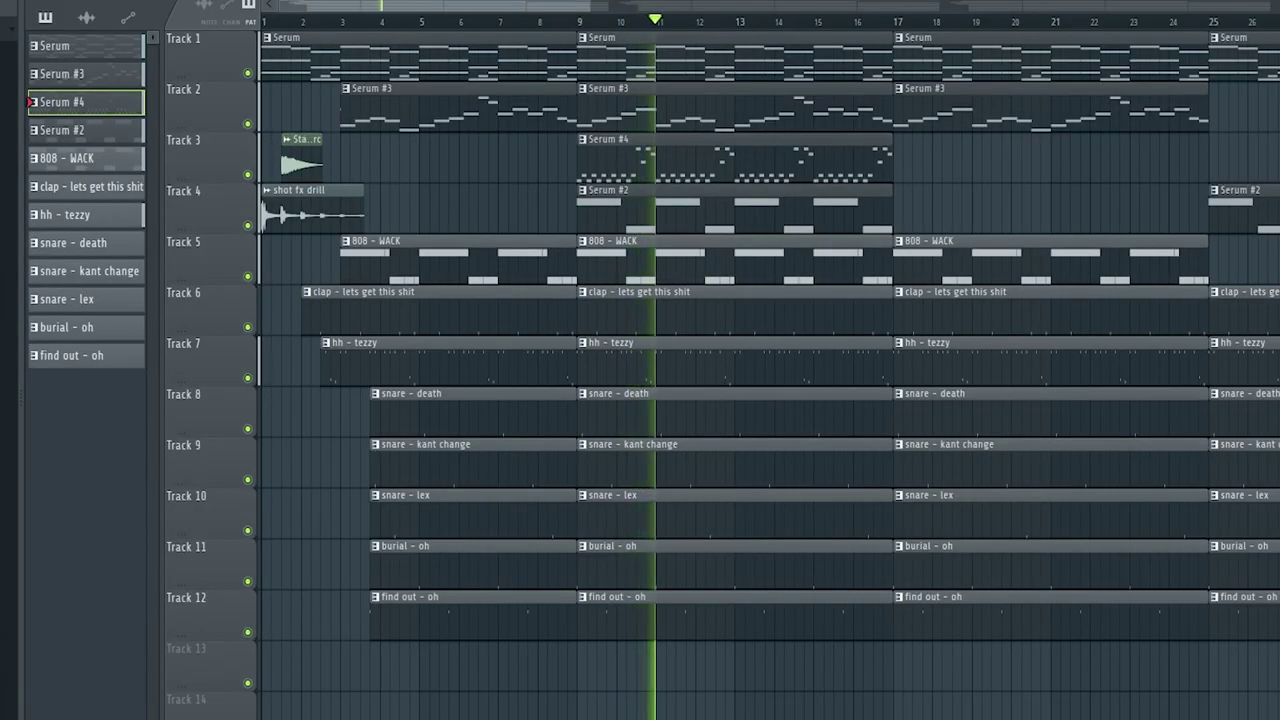
pyautogui.scroll(-3, 590, 28)
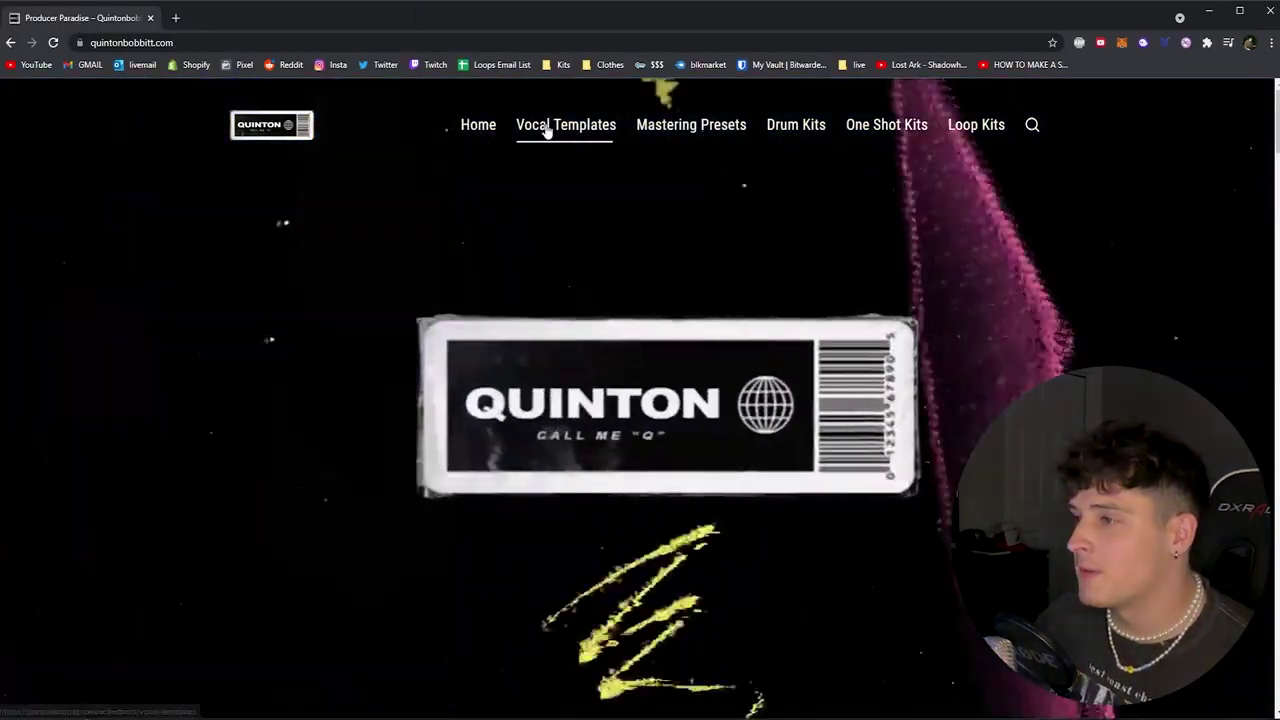
# Go to the Vocal Templates collection and open the Default Mixing Template product
pyautogui.click(547, 128)
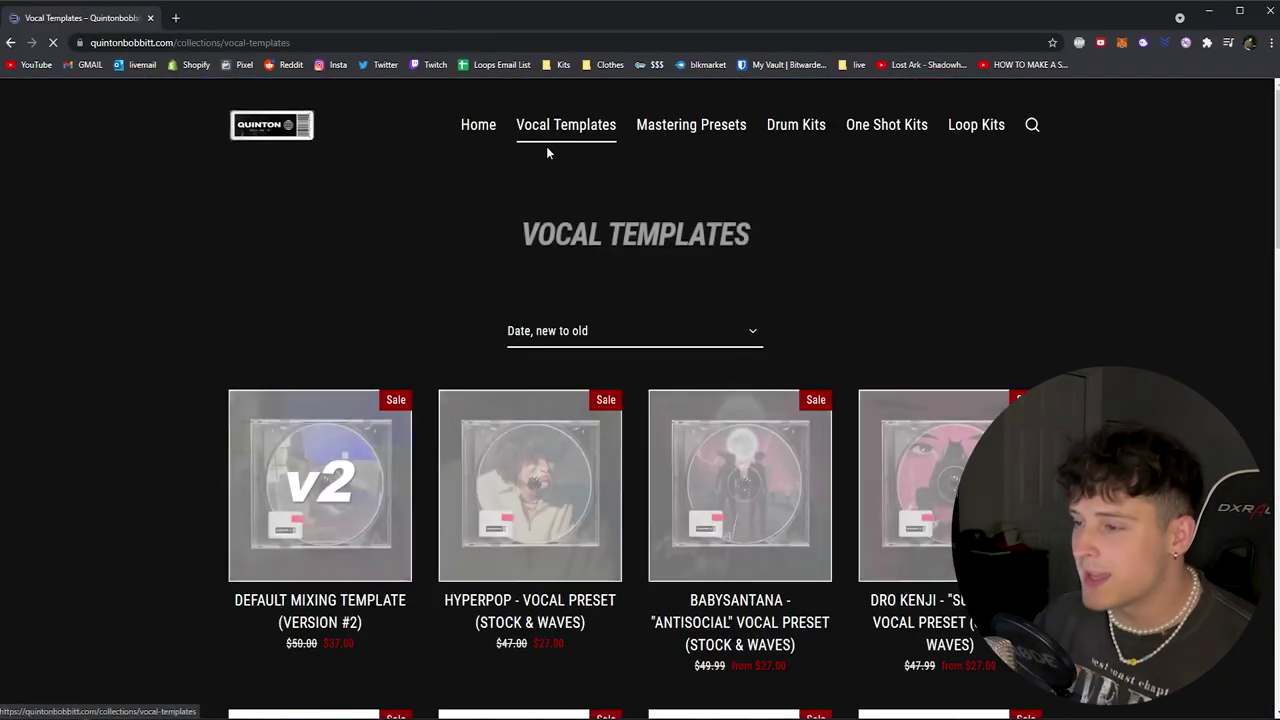
pyautogui.scroll(-2, 188, 461)
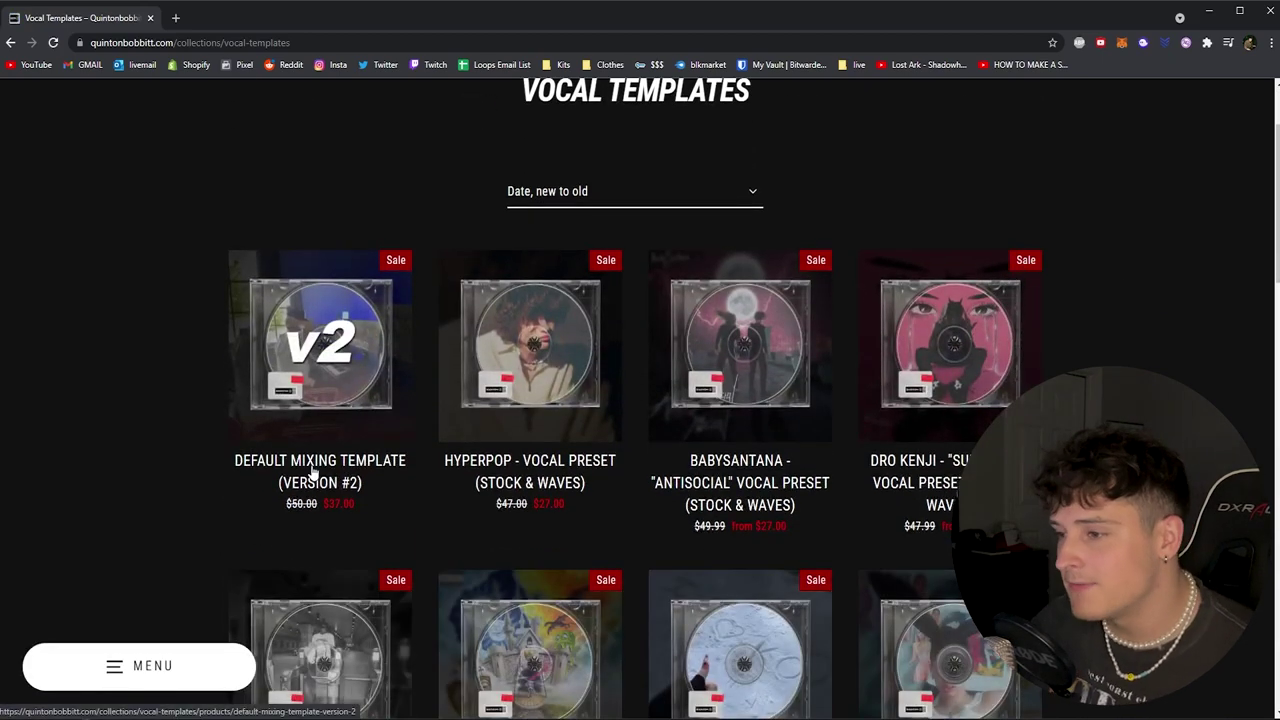
pyautogui.click(312, 466)
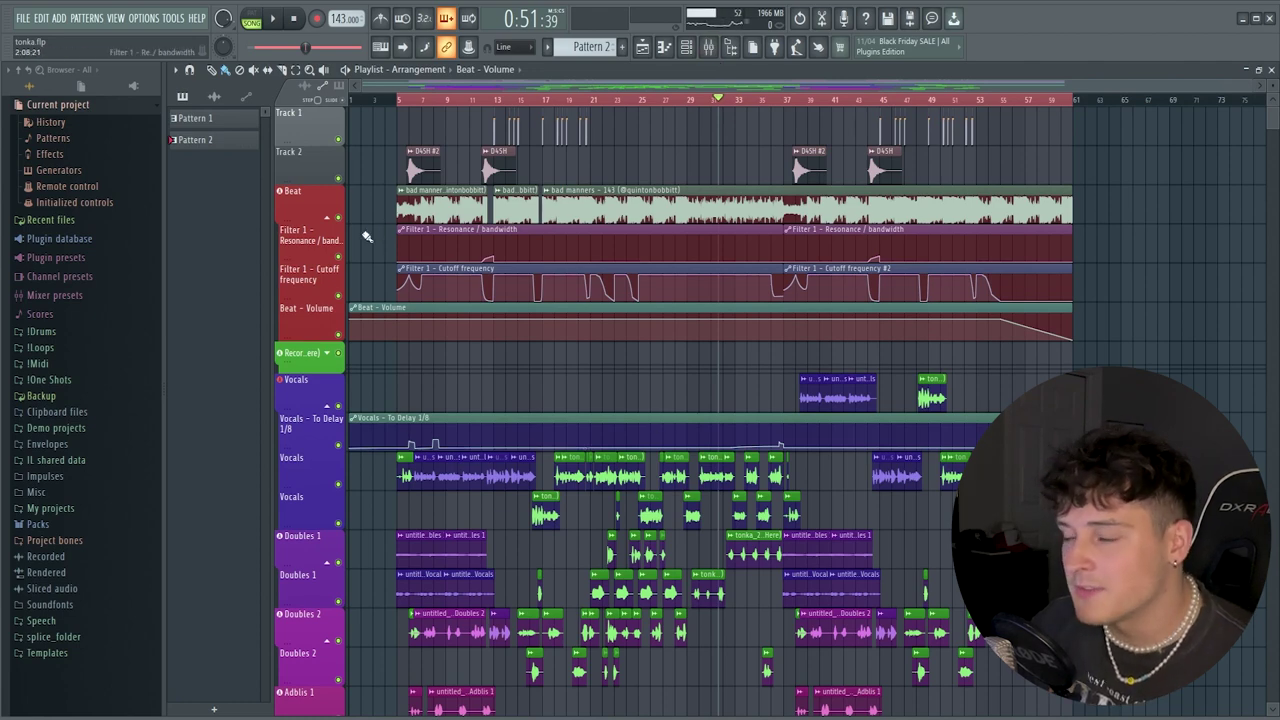
# Show the Mixer, then select the D4SH #2 clip on Track 2 and open its settings
pyautogui.click(708, 47)
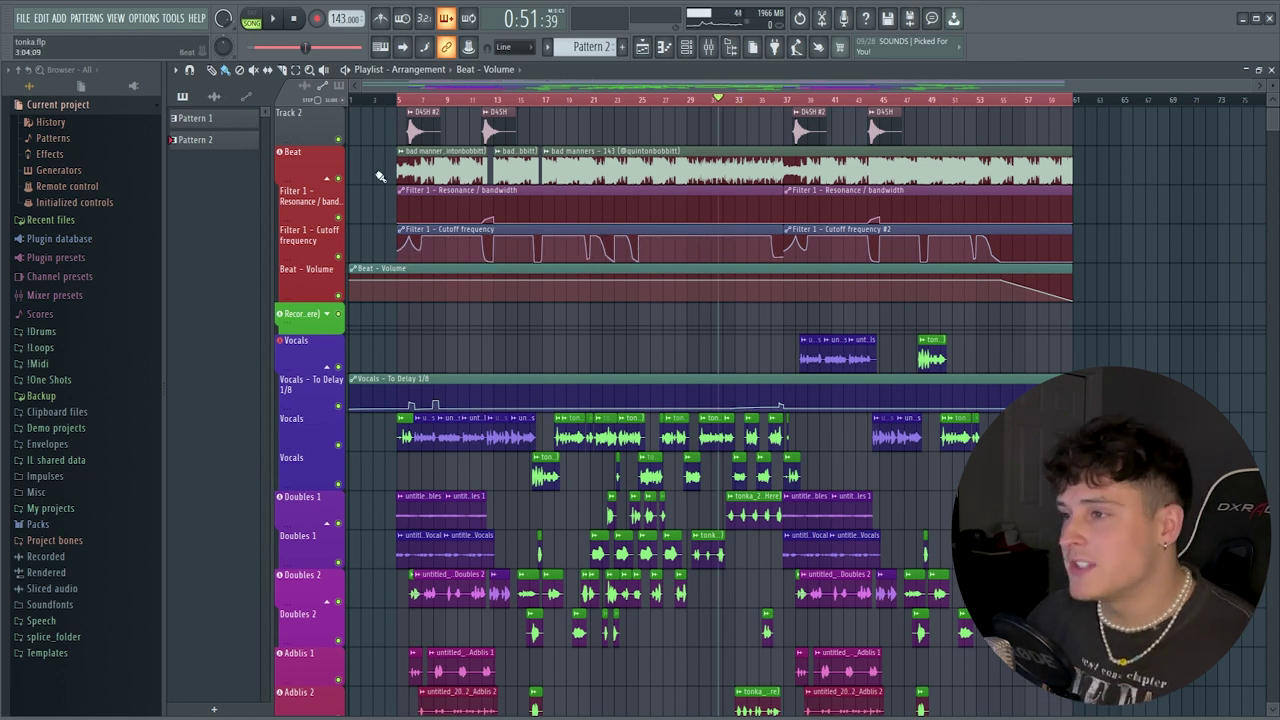
pyautogui.moveTo(380, 174); pyautogui.dragTo(1135, 175)
pyautogui.moveTo(943, 140); pyautogui.dragTo(411, 125)
pyautogui.doubleClick(411, 125)
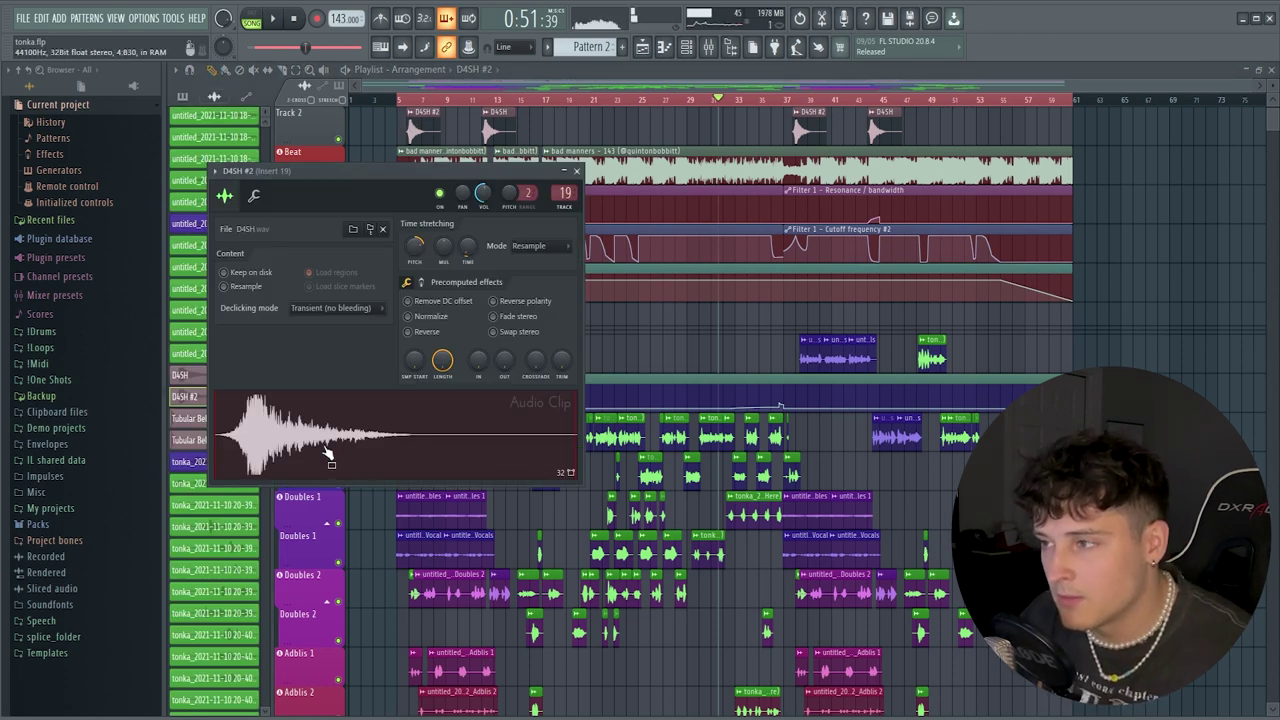
# Close the D4SH #2 settings and bring the beat's filter automation tracks back into play
pyautogui.press('Escape')
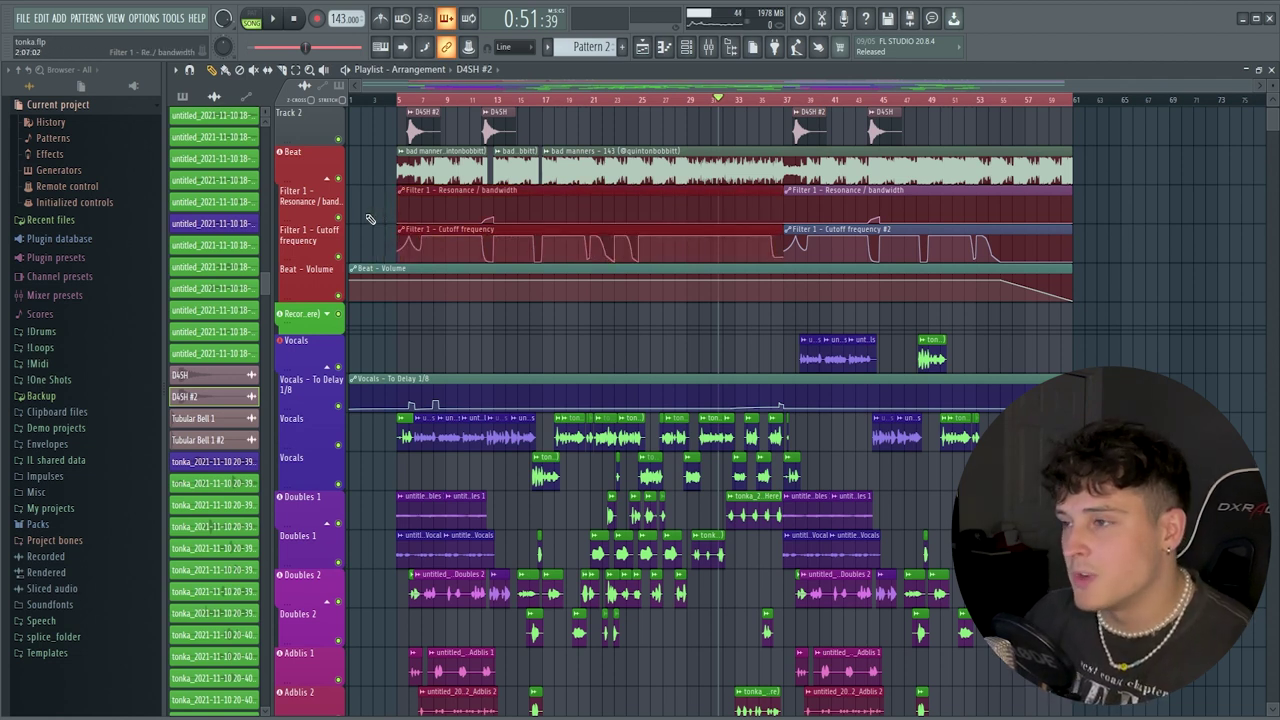
pyautogui.scroll(5, 484, 165)
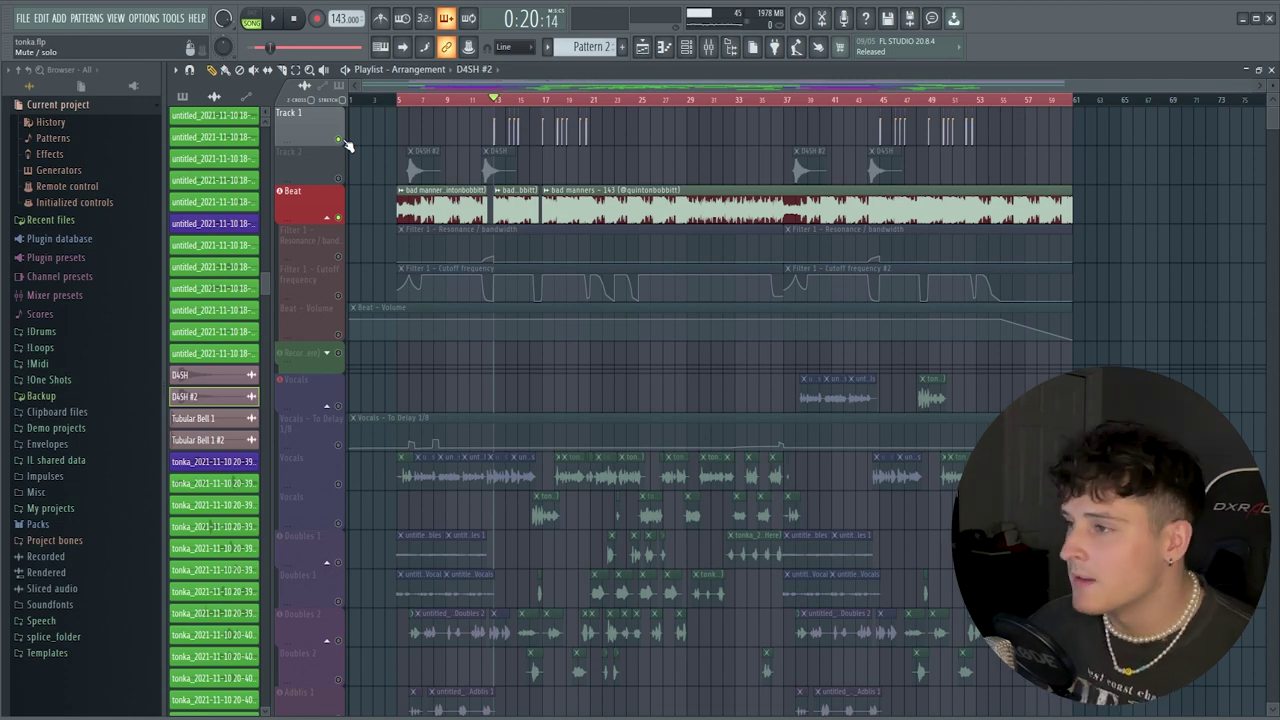
pyautogui.moveTo(470, 148); pyautogui.dragTo(601, 122)
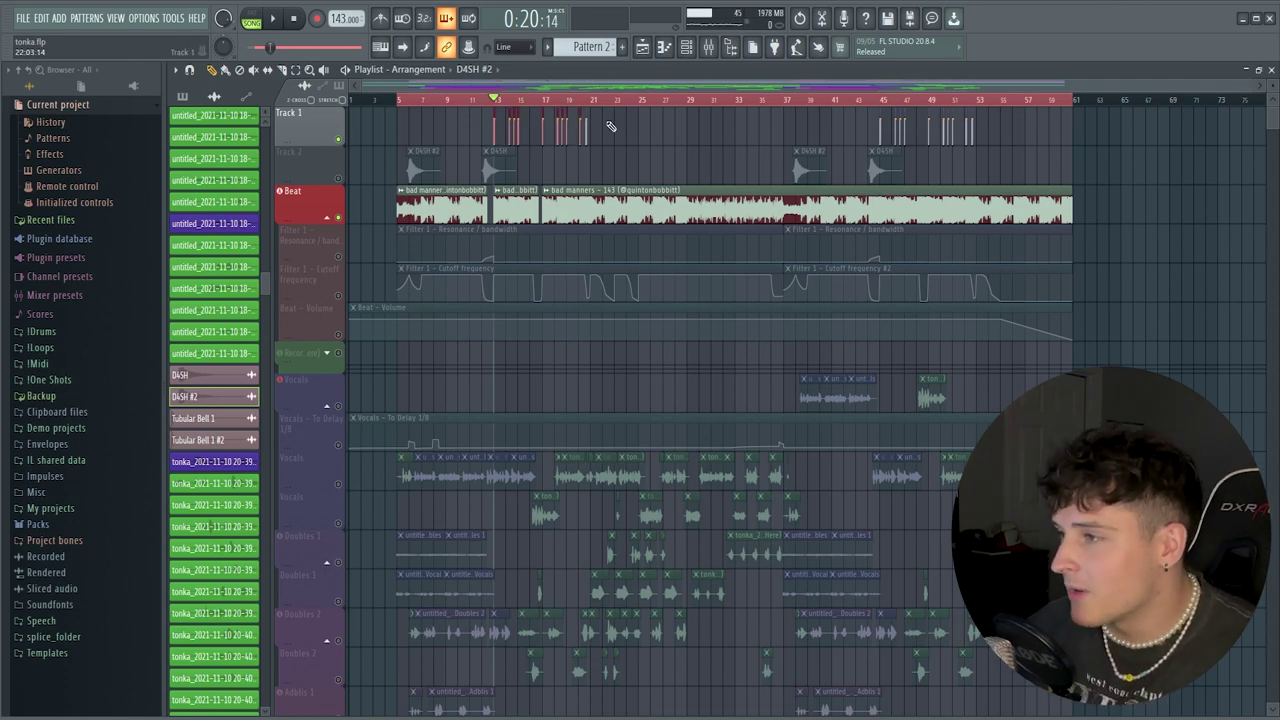
pyautogui.click(563, 101)
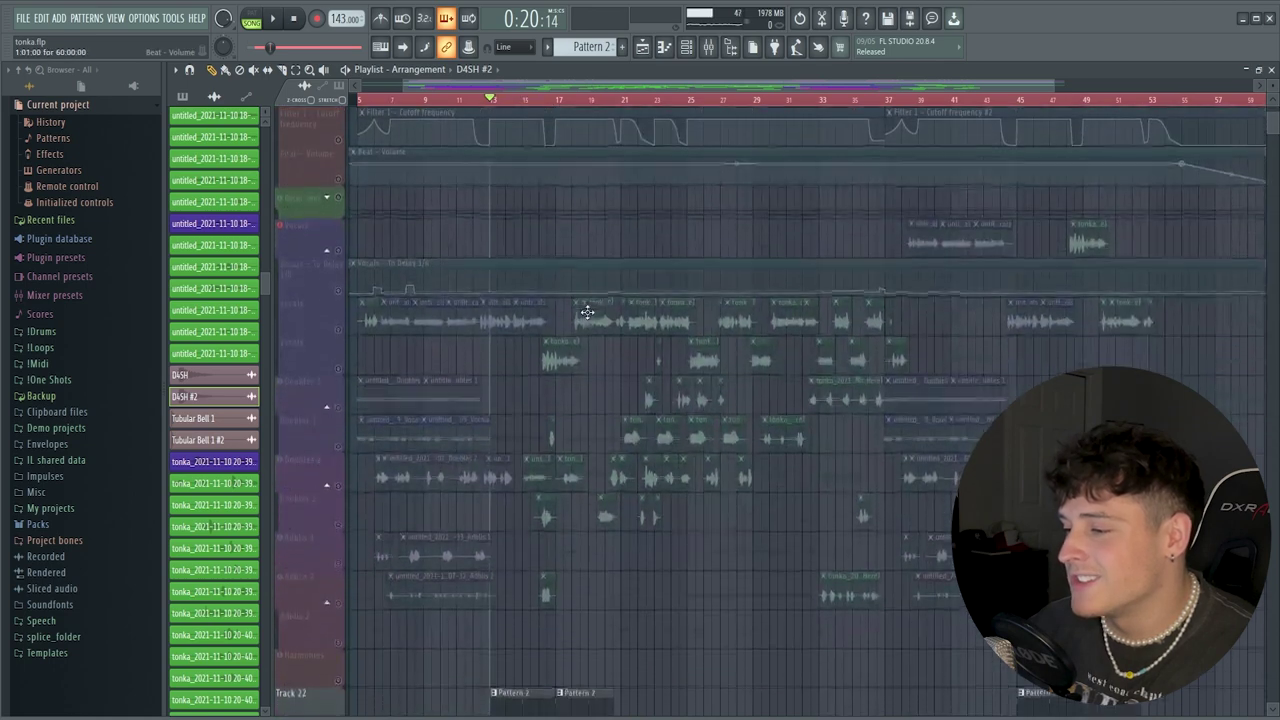
pyautogui.click(330, 256)
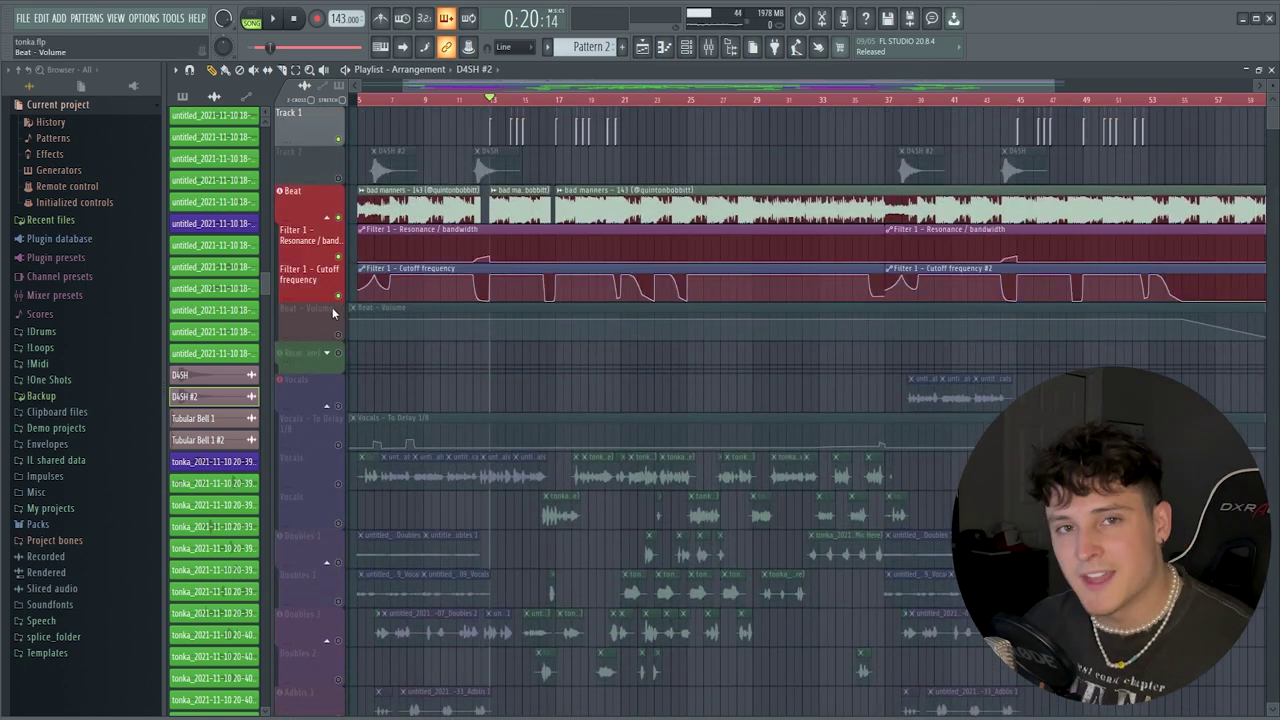